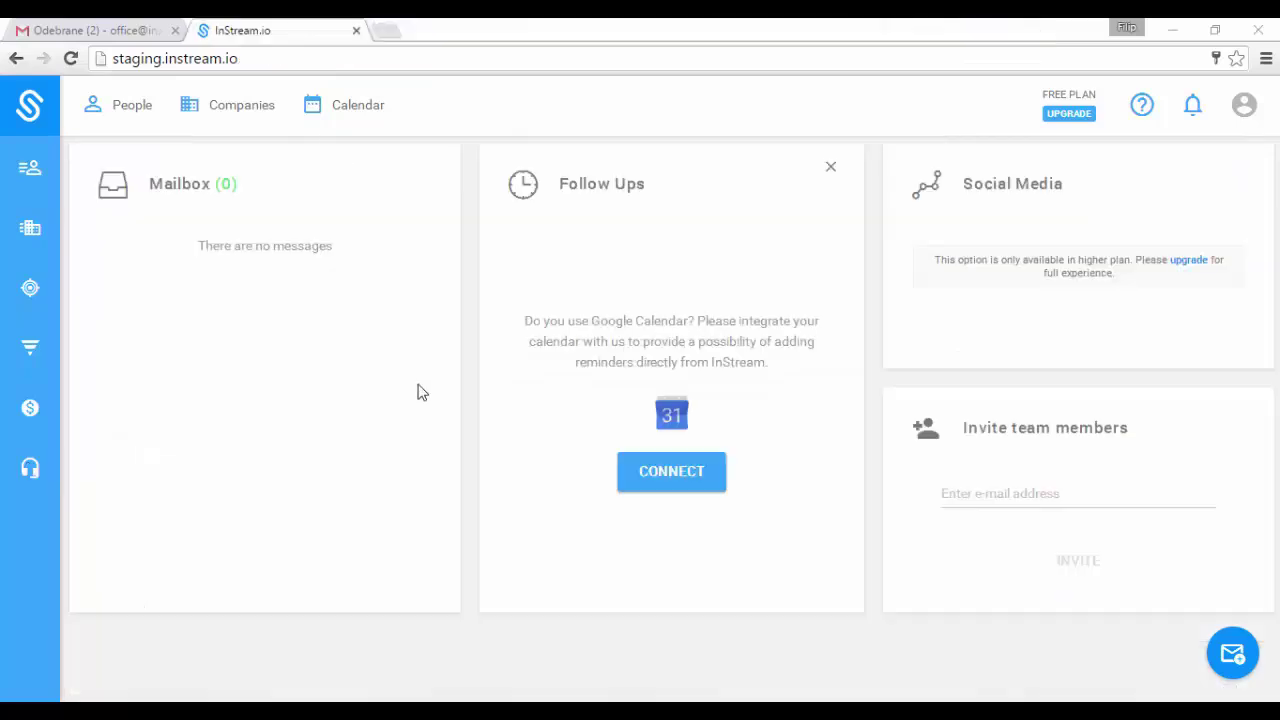
Open the My business relations list under Personal relations
left_click(24, 173)
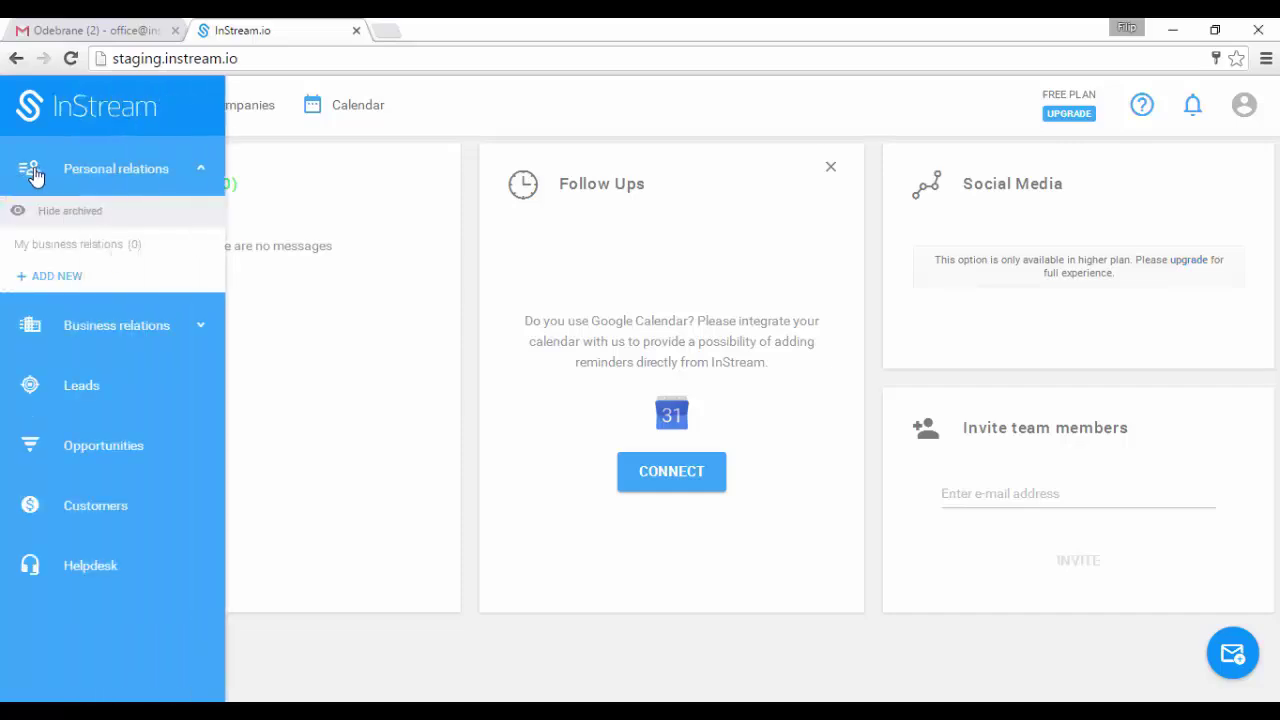
left_click(70, 248)
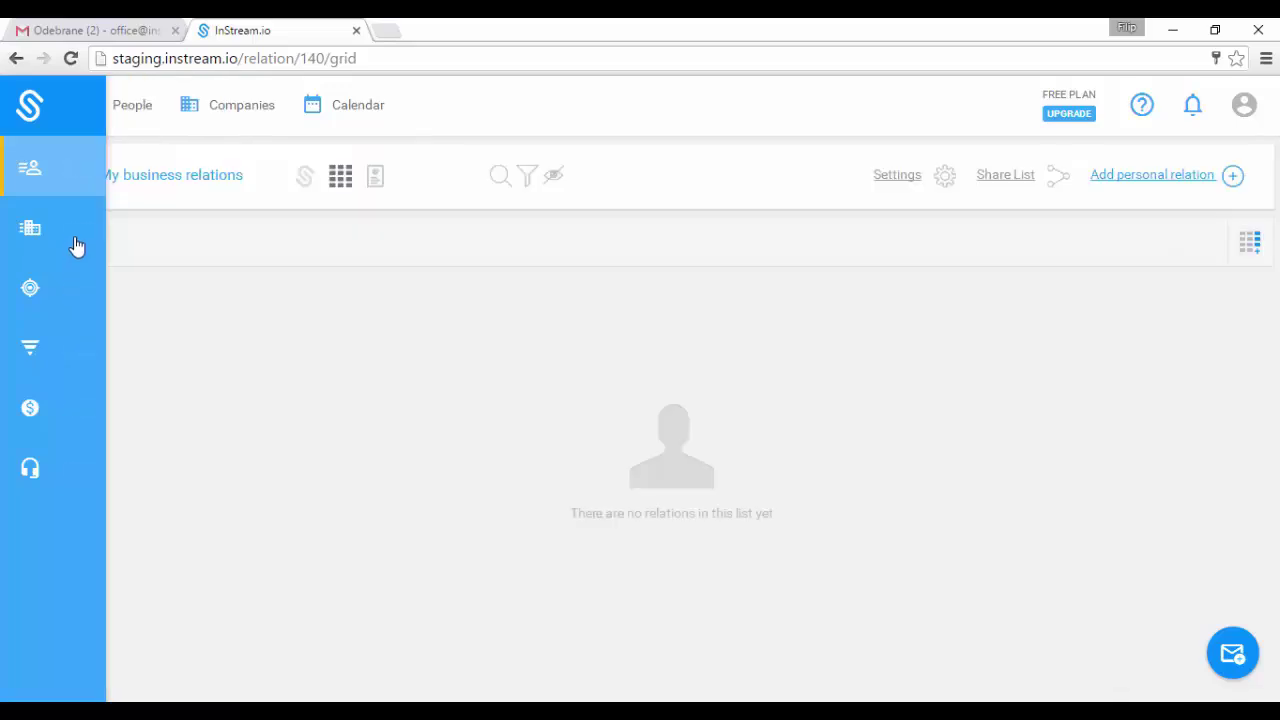
left_click(40, 177)
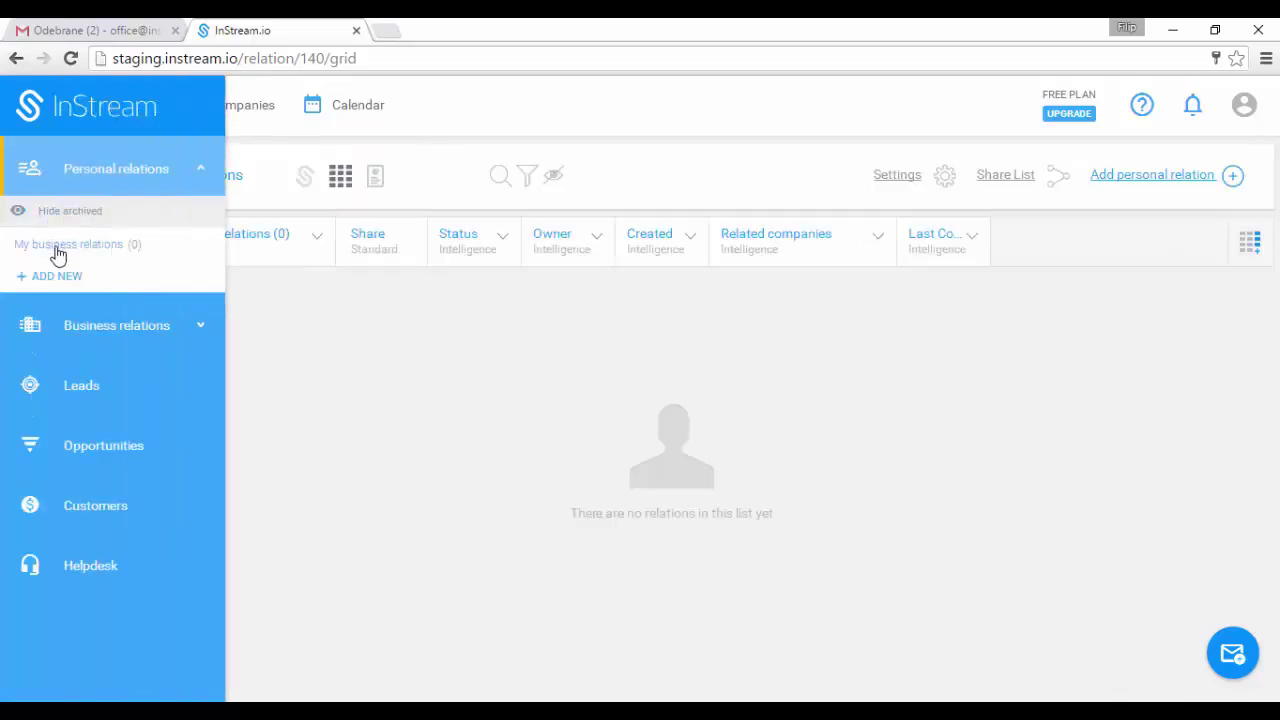
left_click(365, 315)
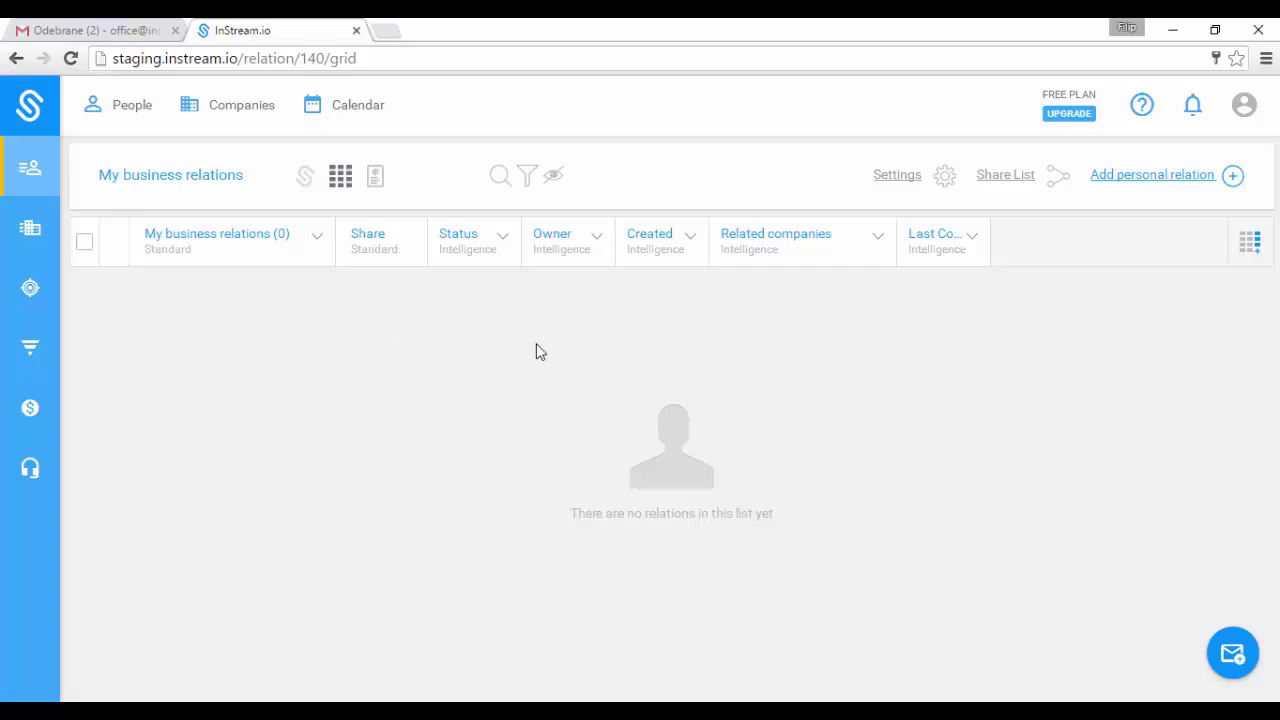
Review the name and sharing options in the relation list's settings and save them
left_click(903, 182)
left_click(578, 251)
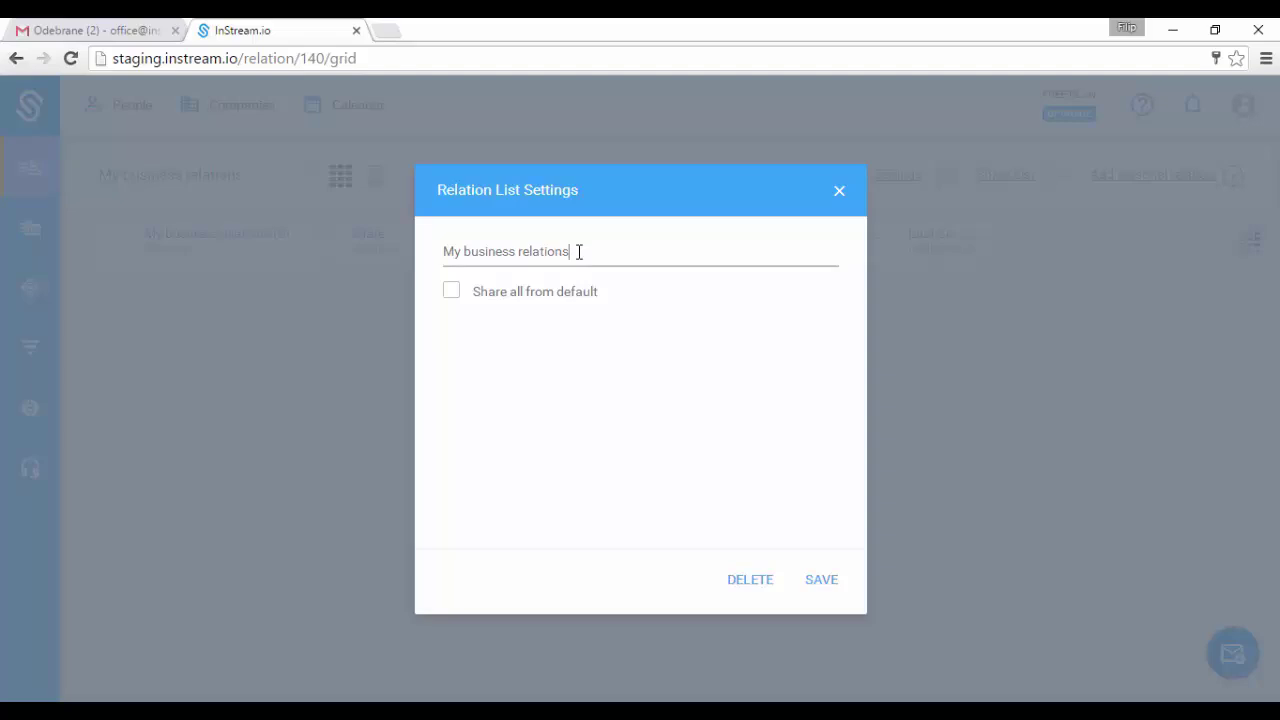
left_click(824, 582)
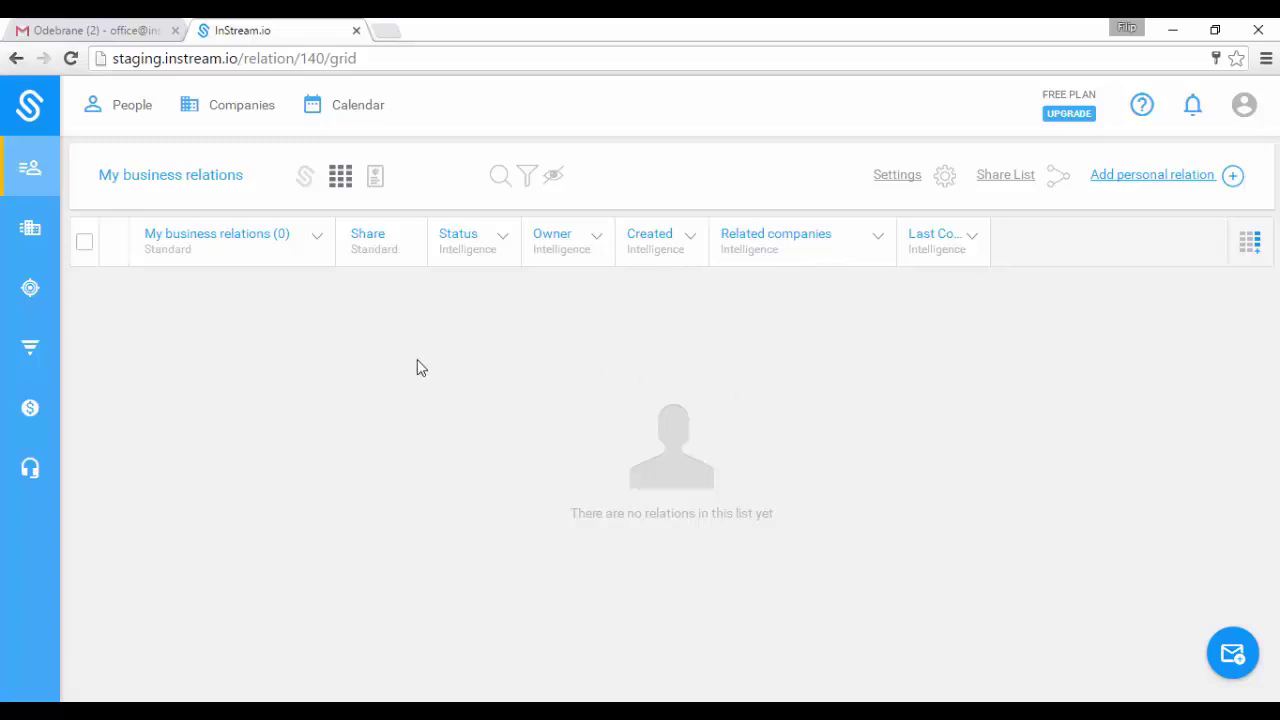
left_click(1195, 186)
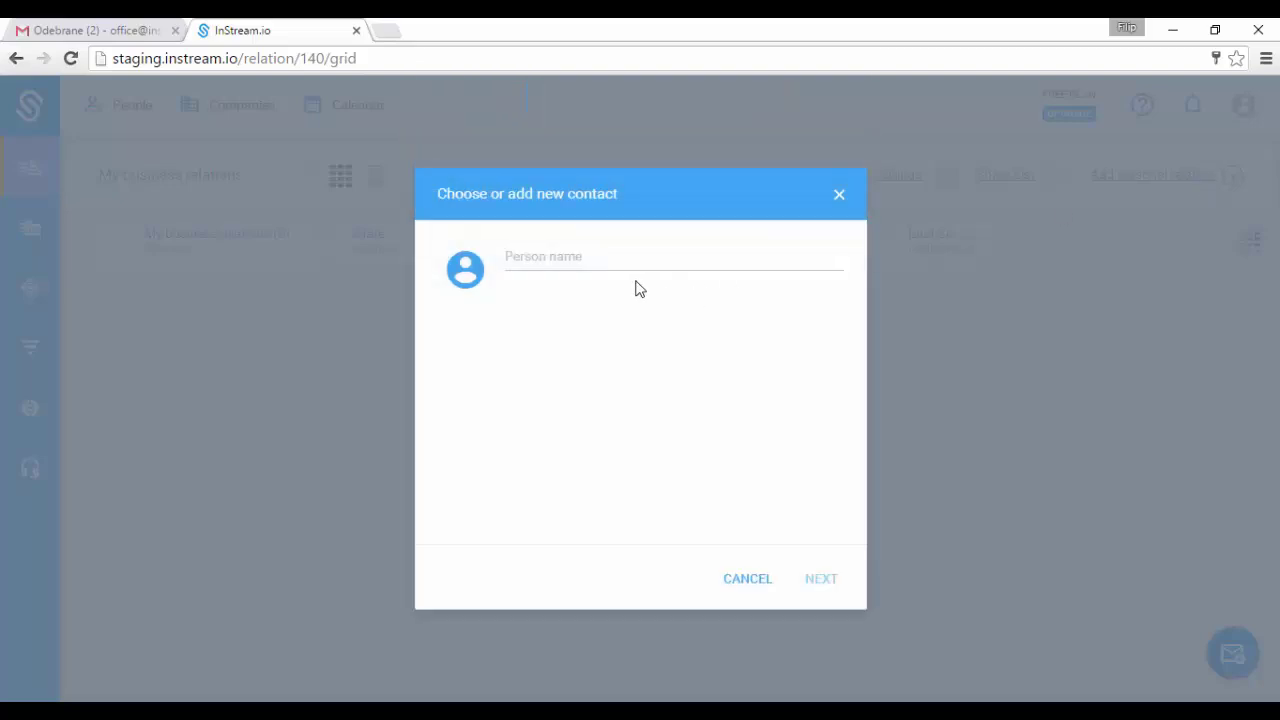
left_click(541, 256)
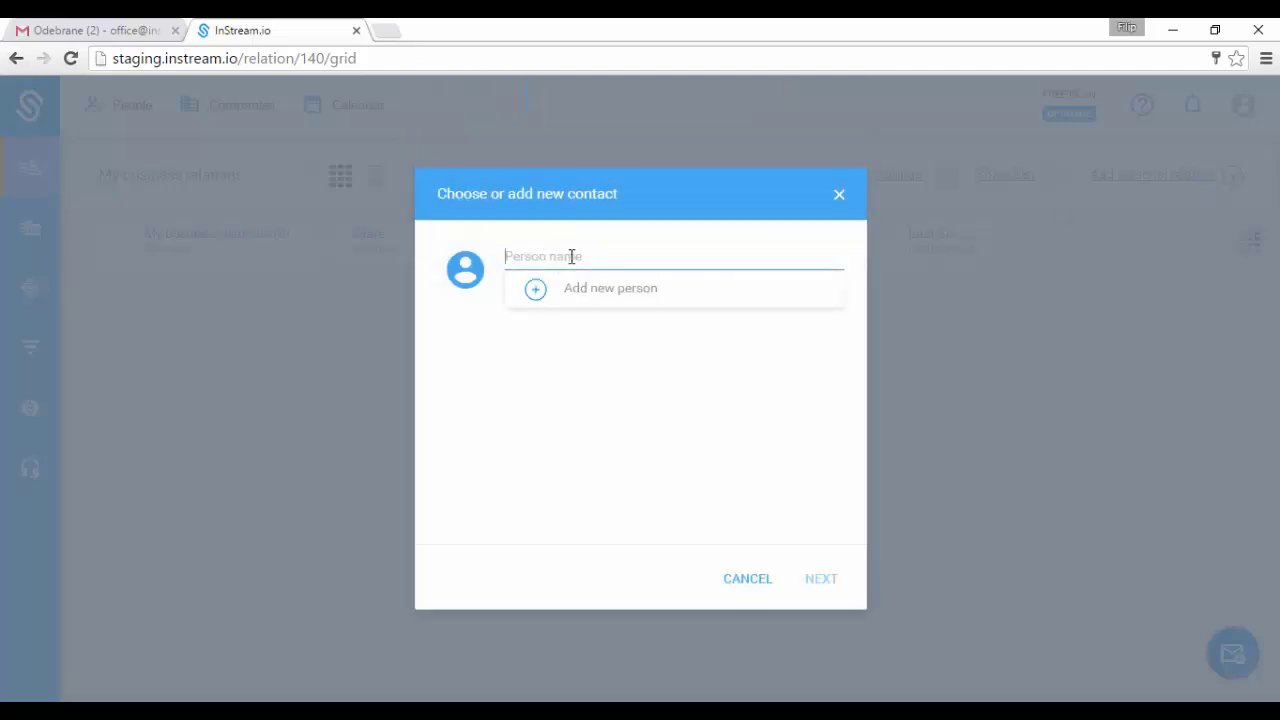
left_click(839, 195)
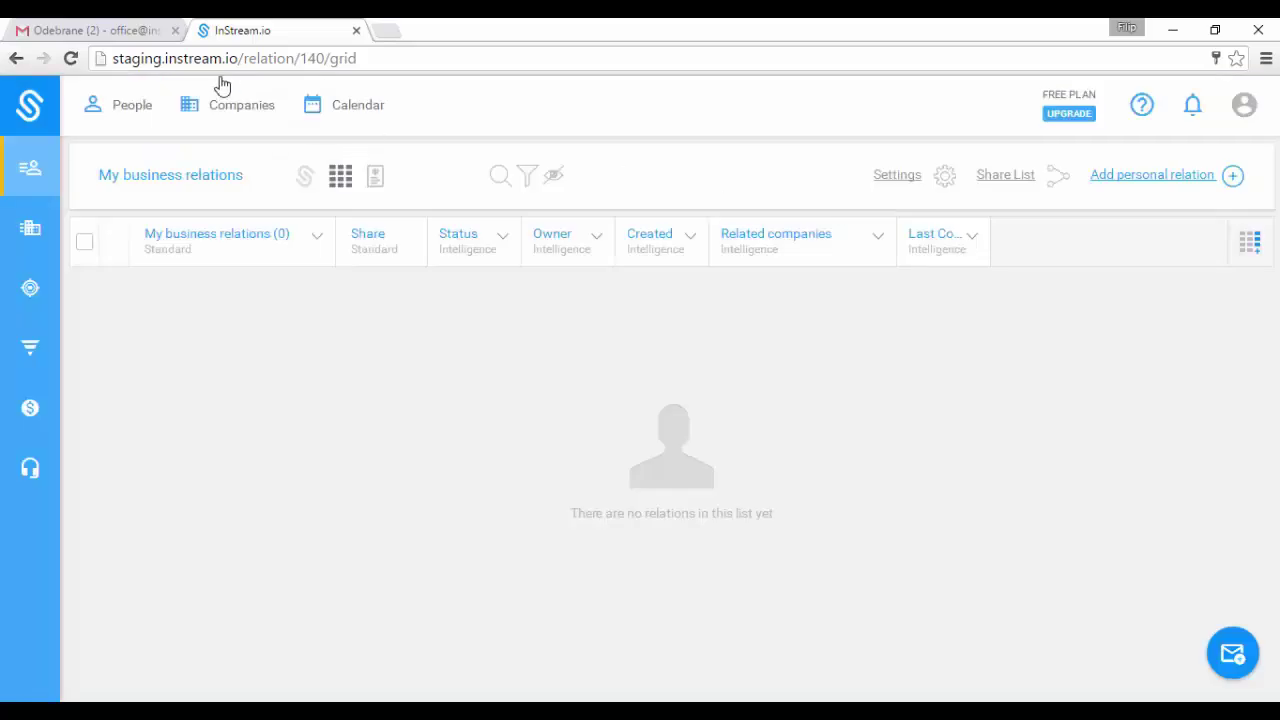
In People, select the first four contacts and three consecutive ones further down, and add them to the My business relations list
left_click(124, 111)
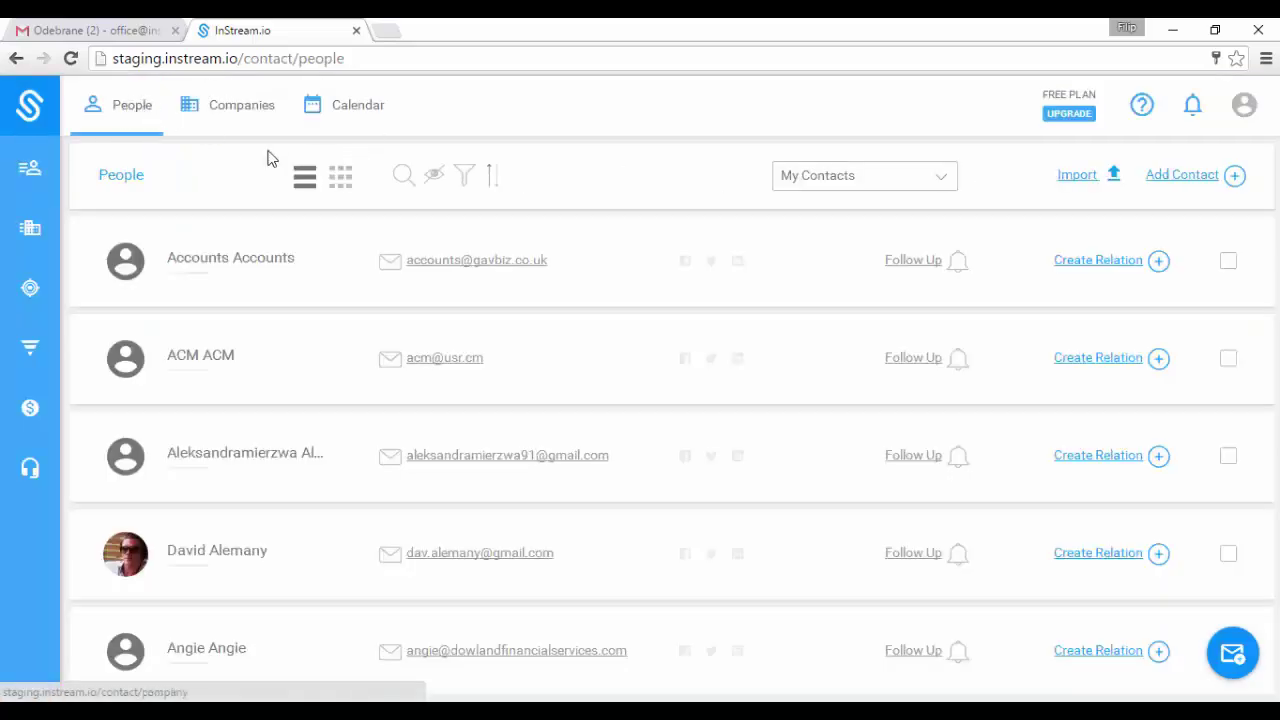
left_click(1231, 360)
left_click(1230, 516)
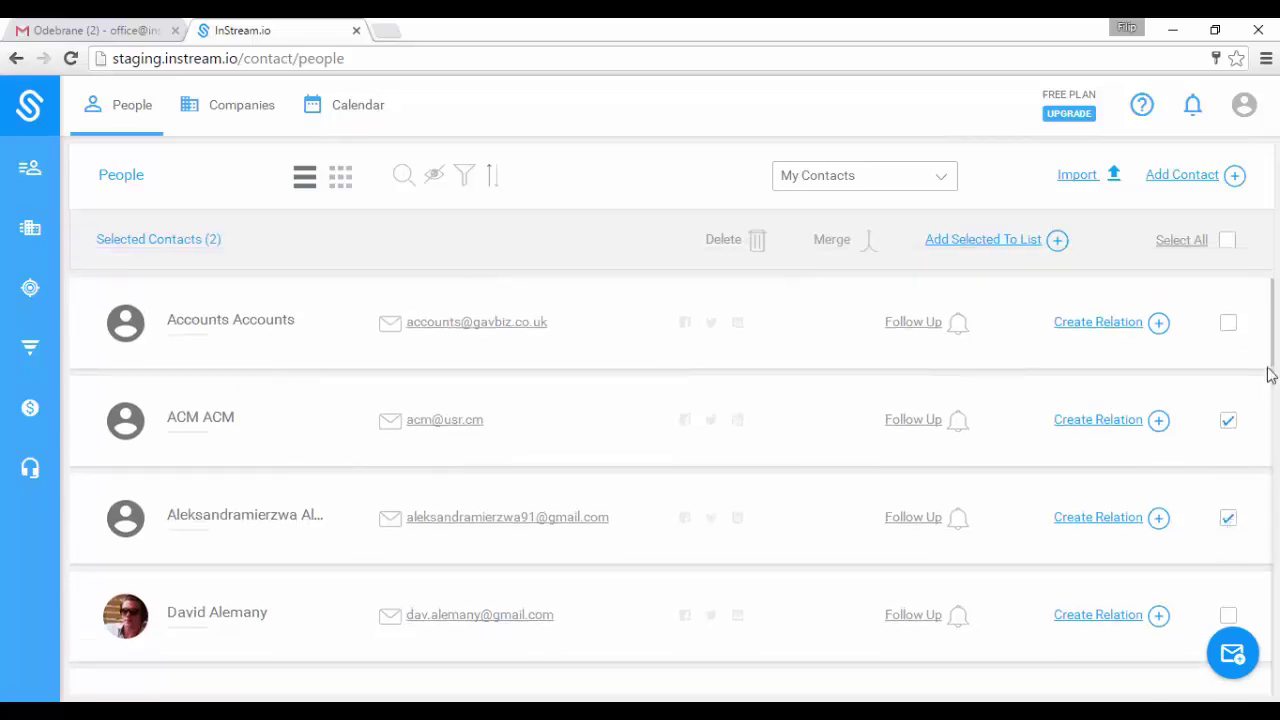
left_click(1230, 325)
left_click(1228, 615)
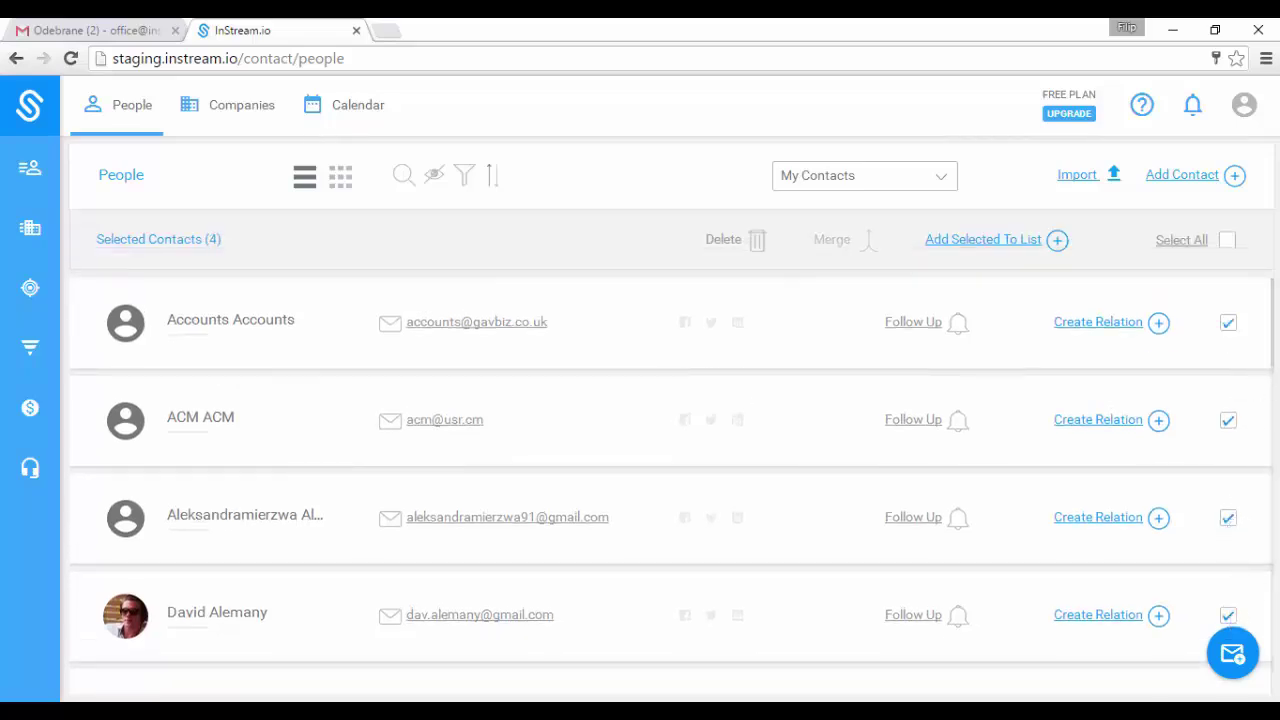
left_click_drag(1272, 345, 1270, 466)
left_click(1228, 471)
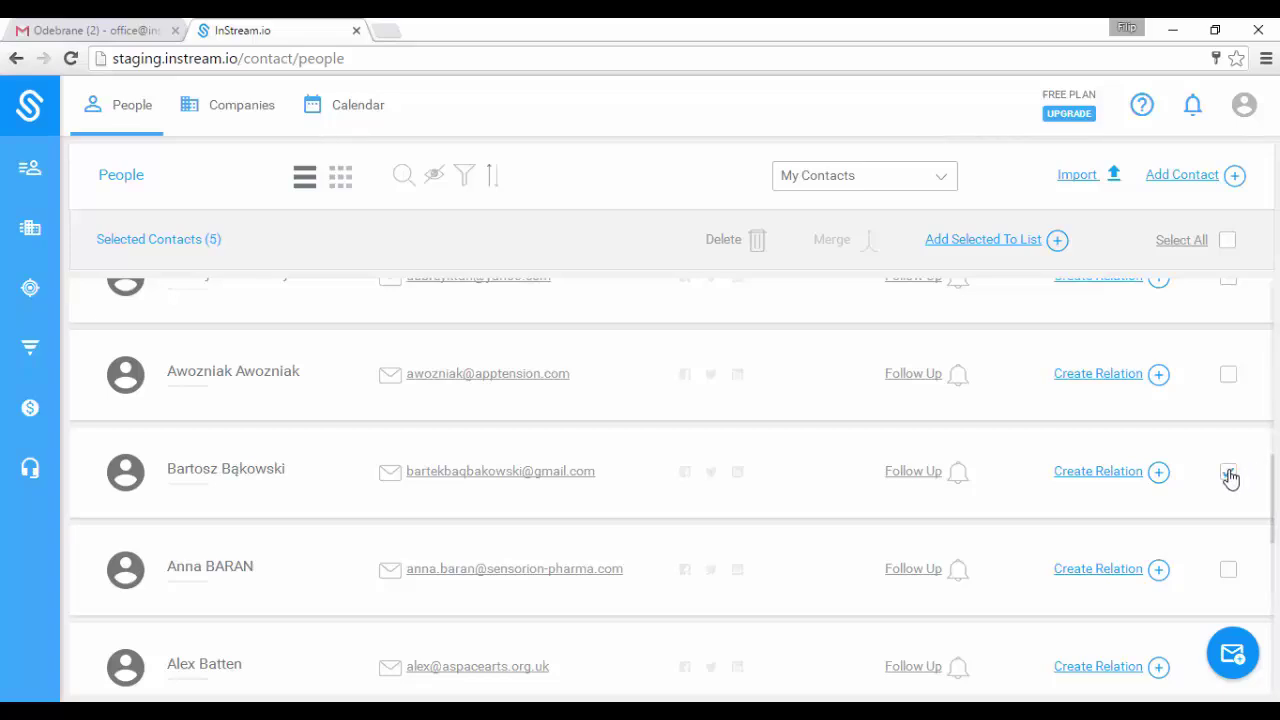
left_click(1228, 374)
left_click(1229, 284)
left_click(969, 251)
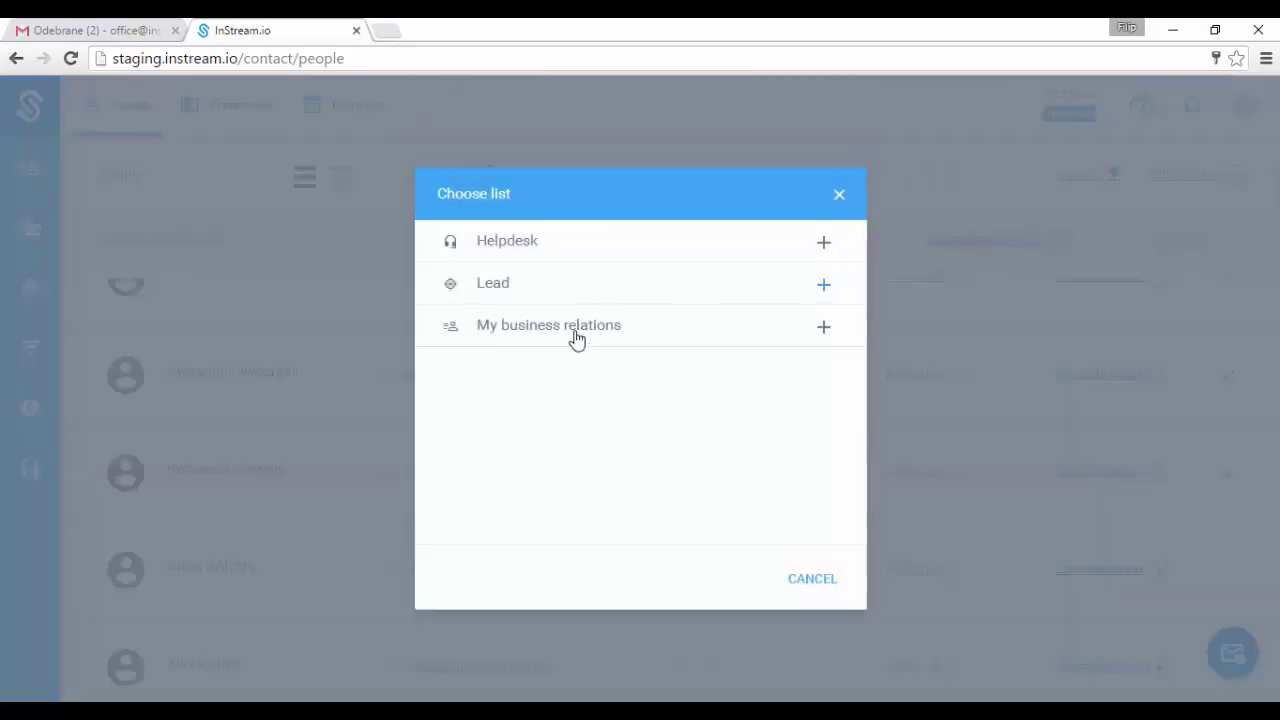
left_click(576, 340)
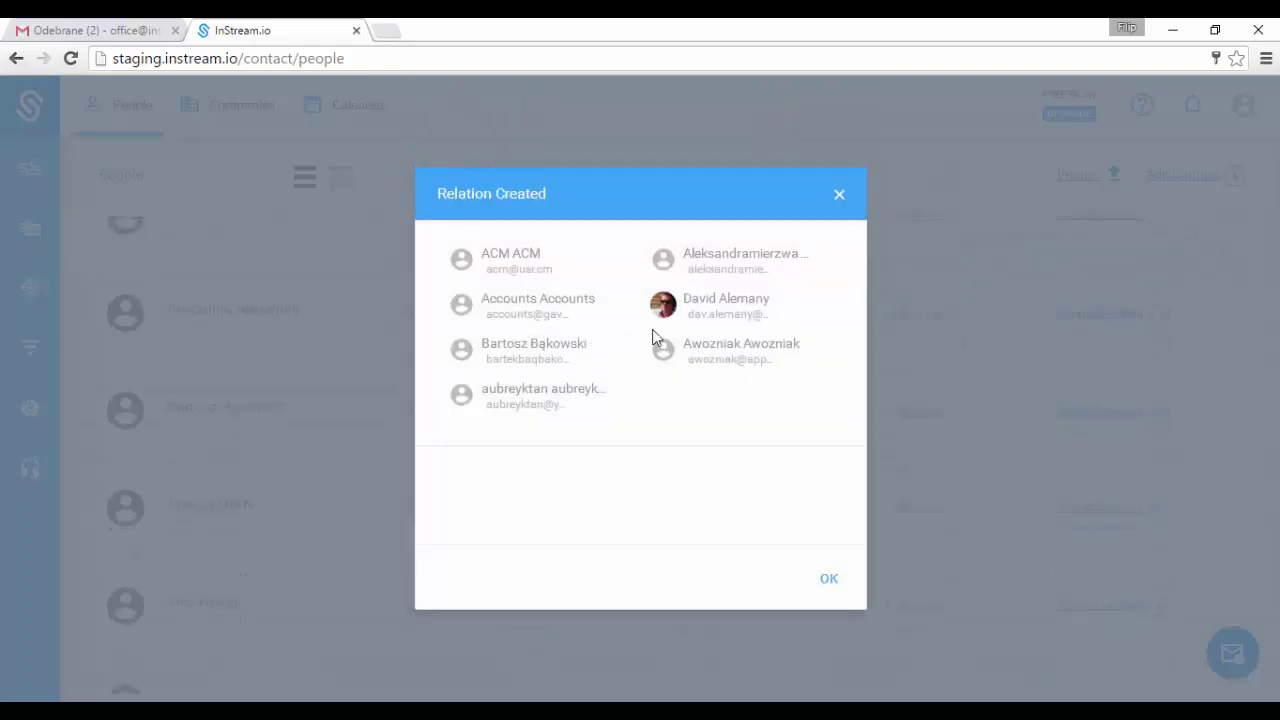
left_click(832, 577)
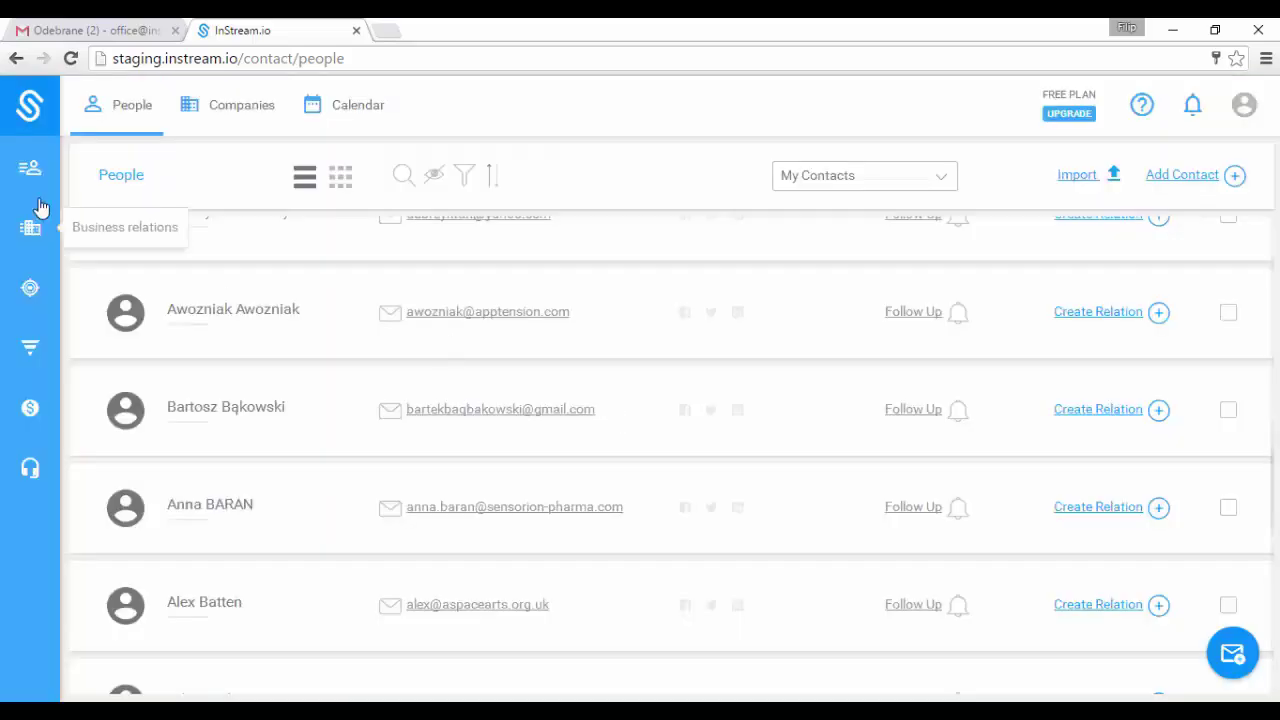
Open the My business relations list and review the active and inactive options of its Status field
left_click(30, 170)
left_click(86, 247)
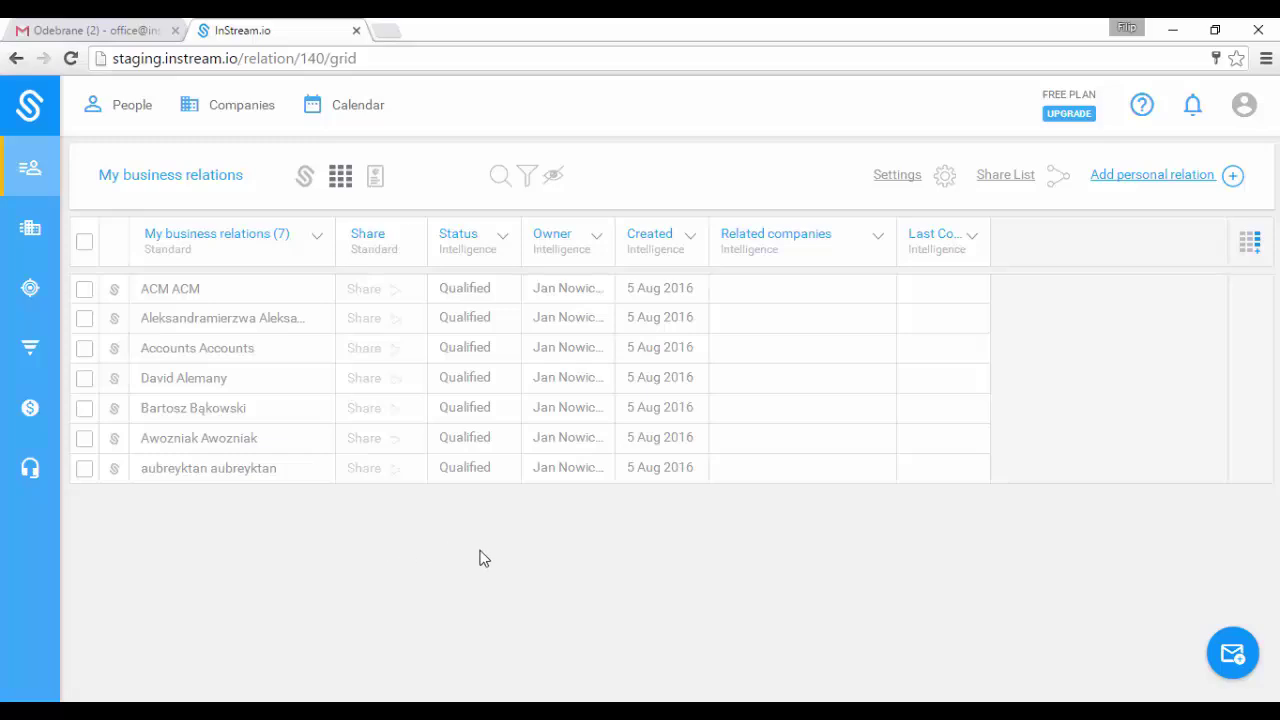
left_click(503, 244)
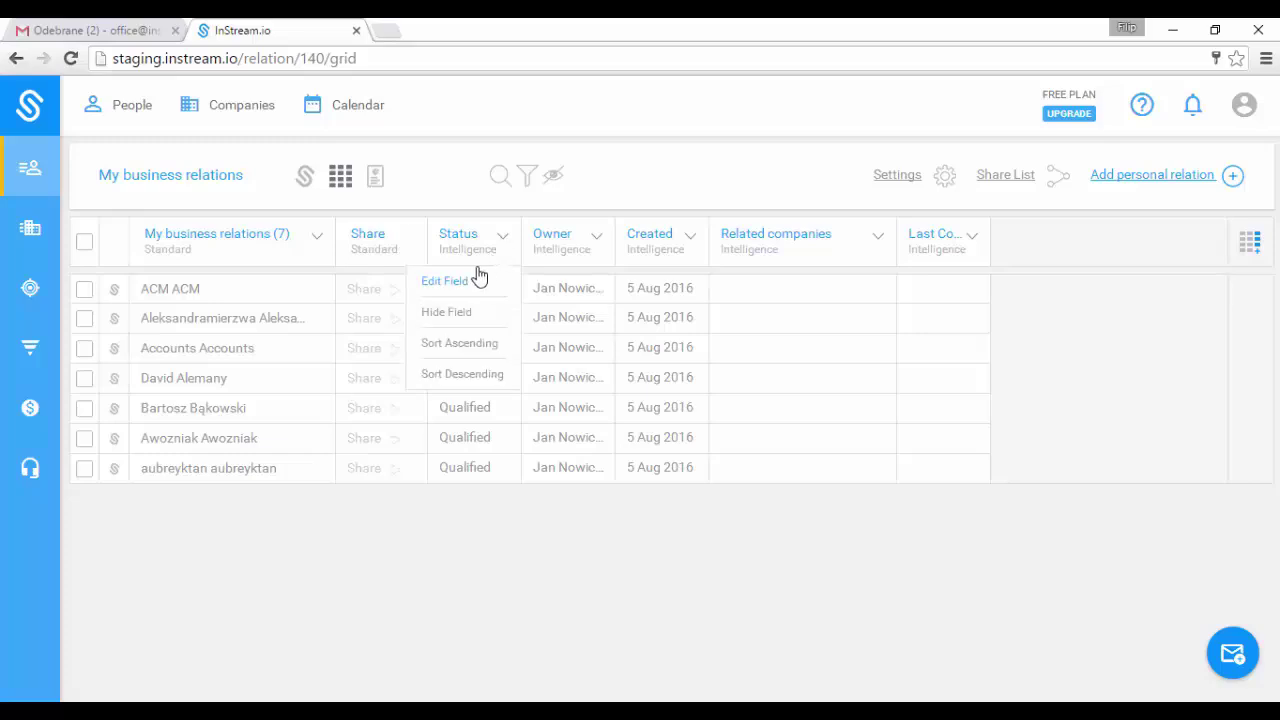
left_click(469, 282)
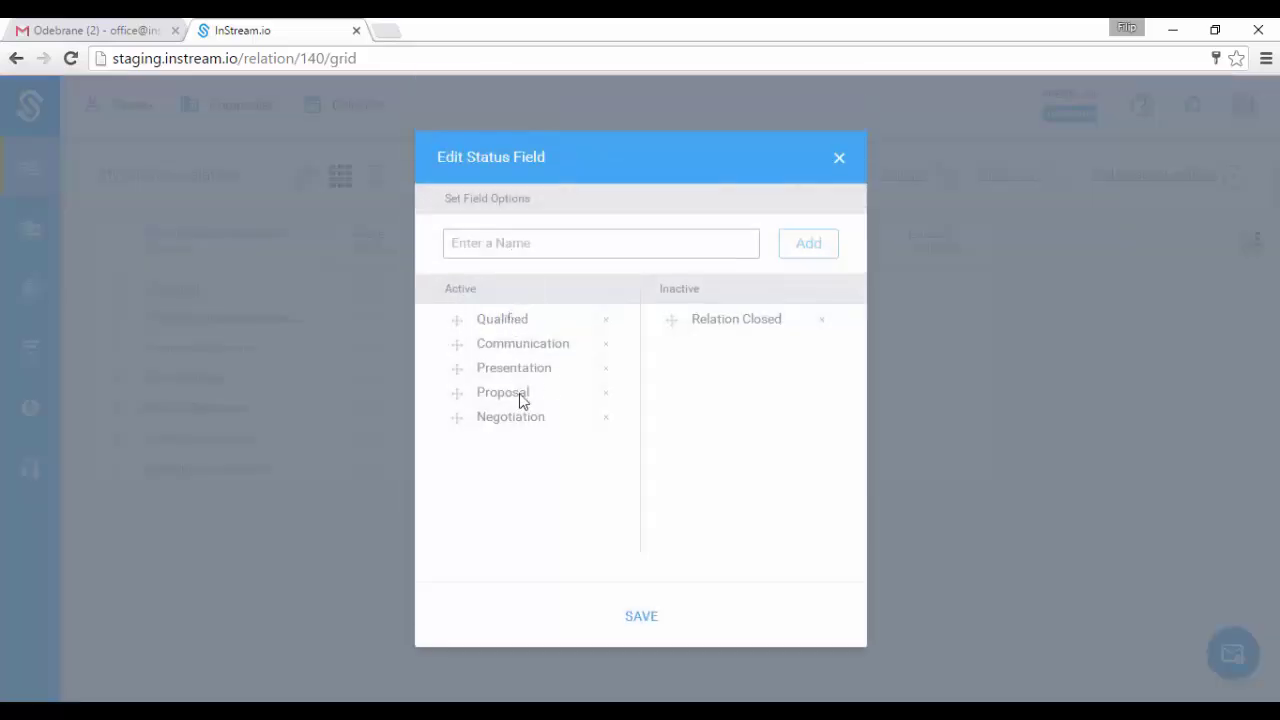
left_click(840, 160)
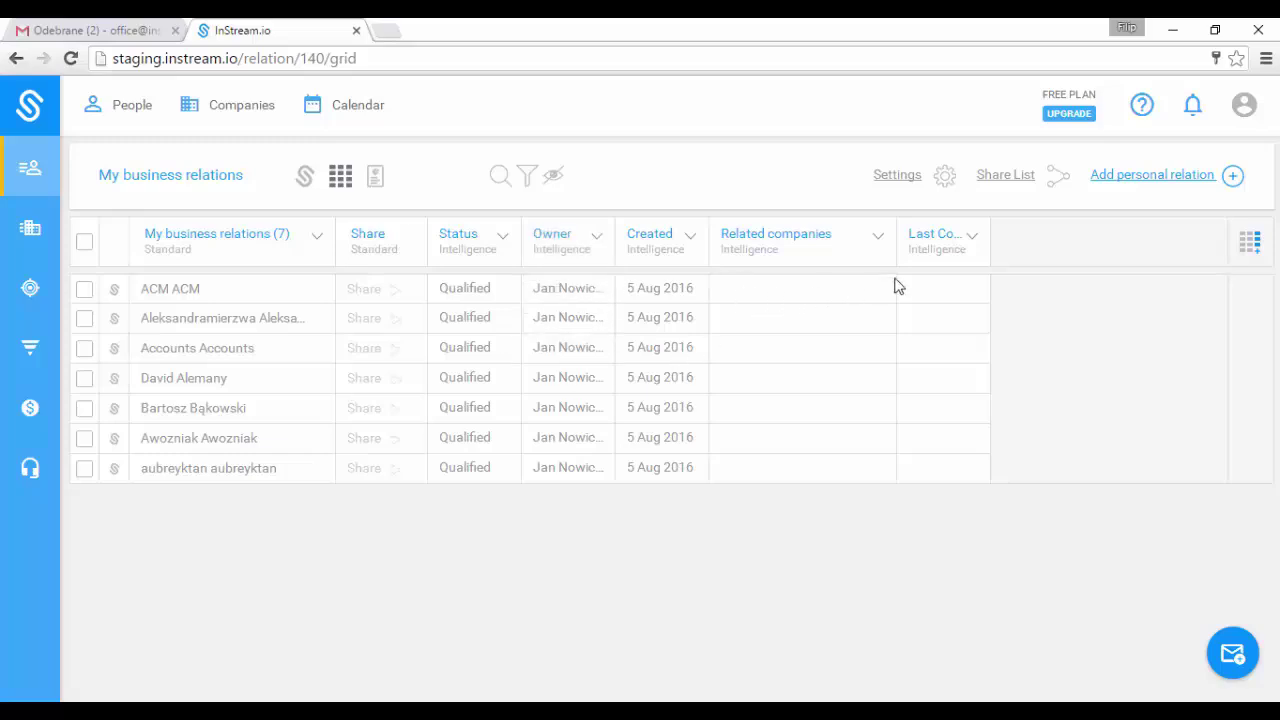
Add the Intelligence fields Last Meeting and Last Communication Date to the relation list and save
left_click(1251, 243)
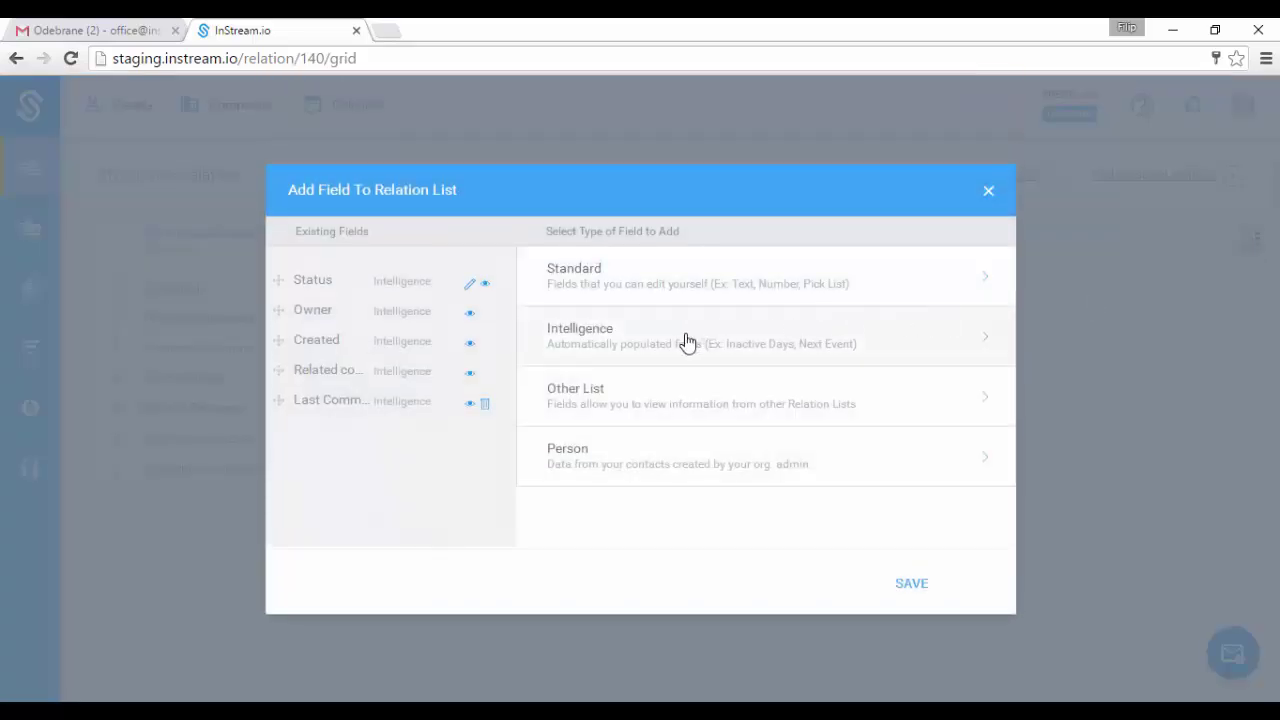
left_click(686, 342)
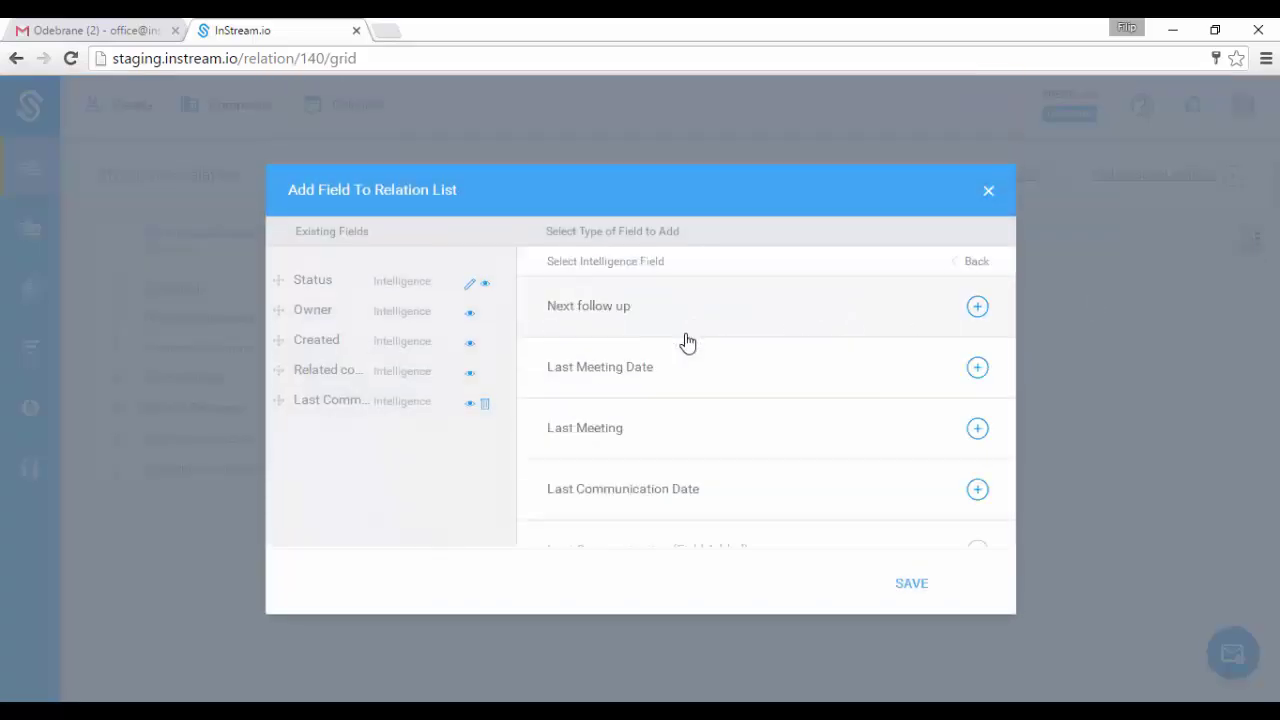
left_click(960, 432)
left_click(748, 338)
scroll(1010, 400, "down", 1)
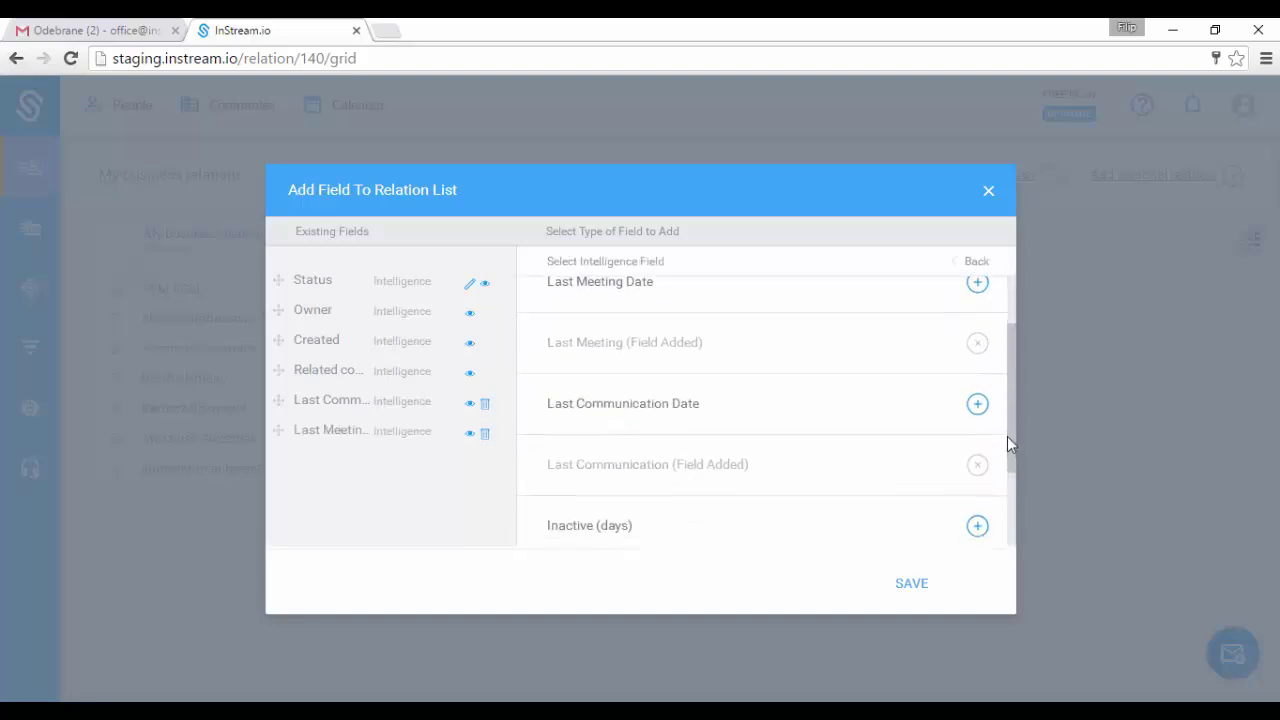
left_click(976, 392)
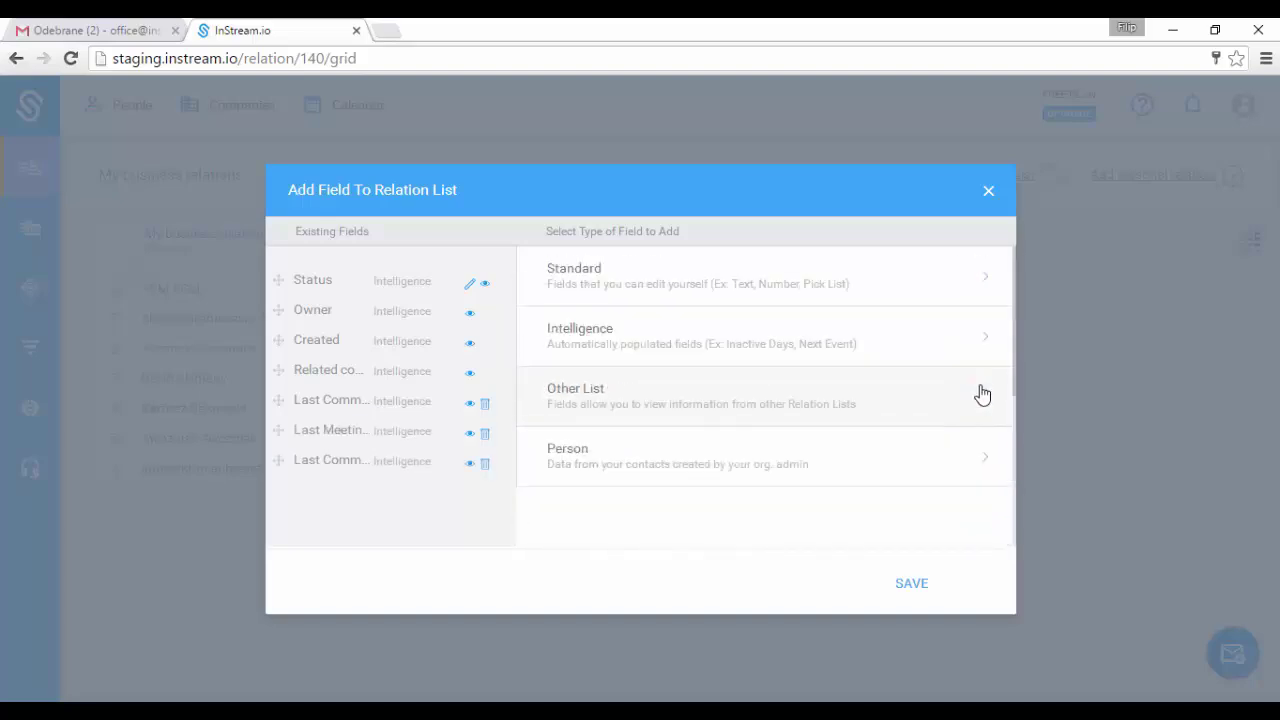
left_click(910, 588)
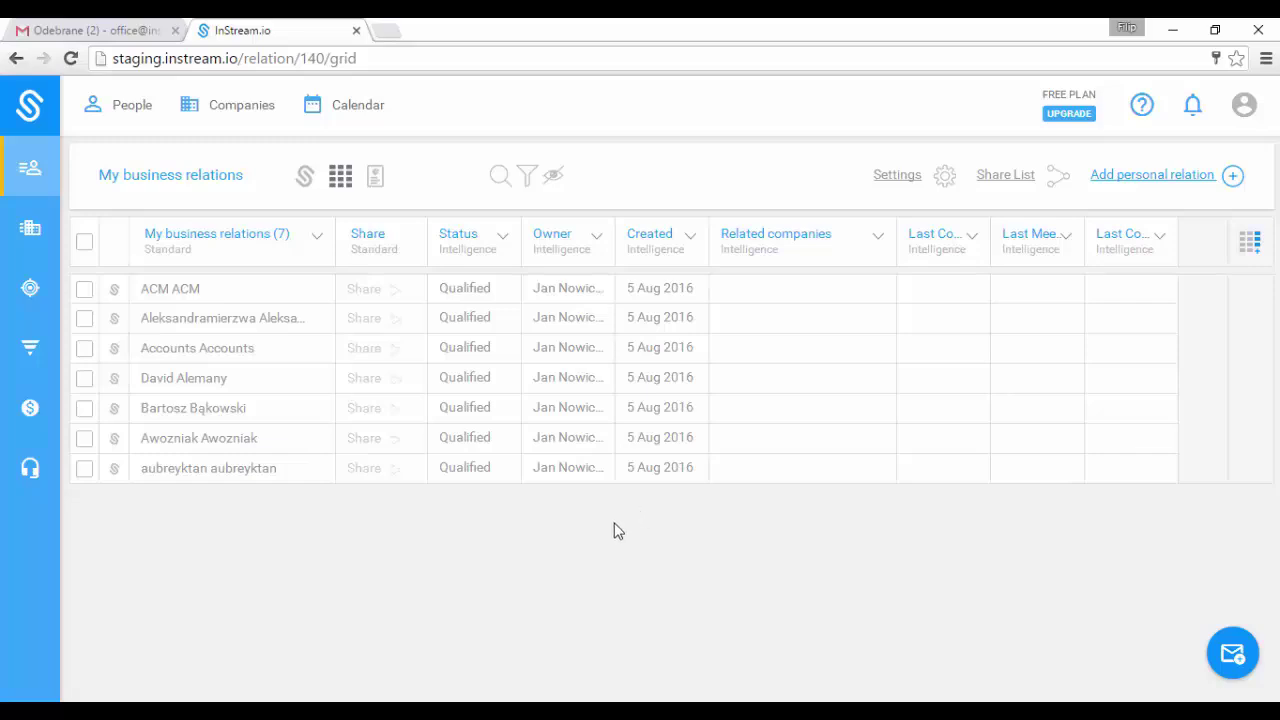
Set up a filter on the relation list with Status (Intelligence) set to Communication
left_click(528, 177)
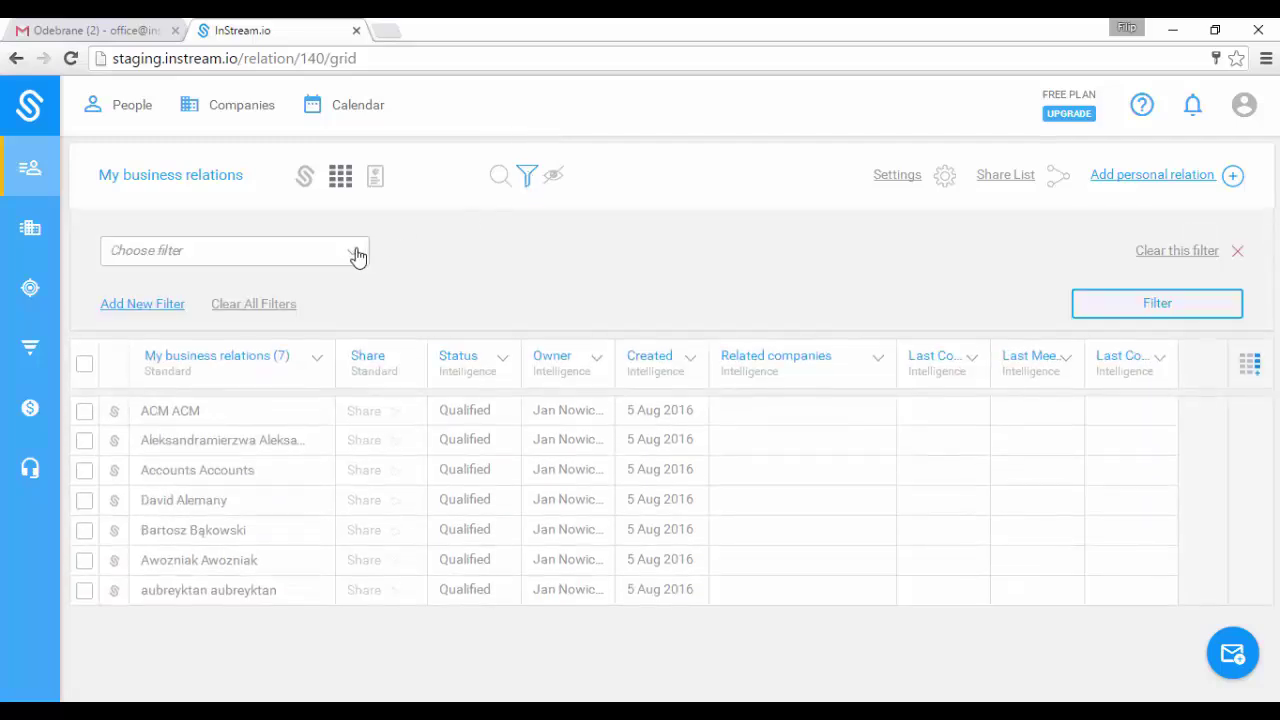
left_click(357, 257)
left_click(180, 309)
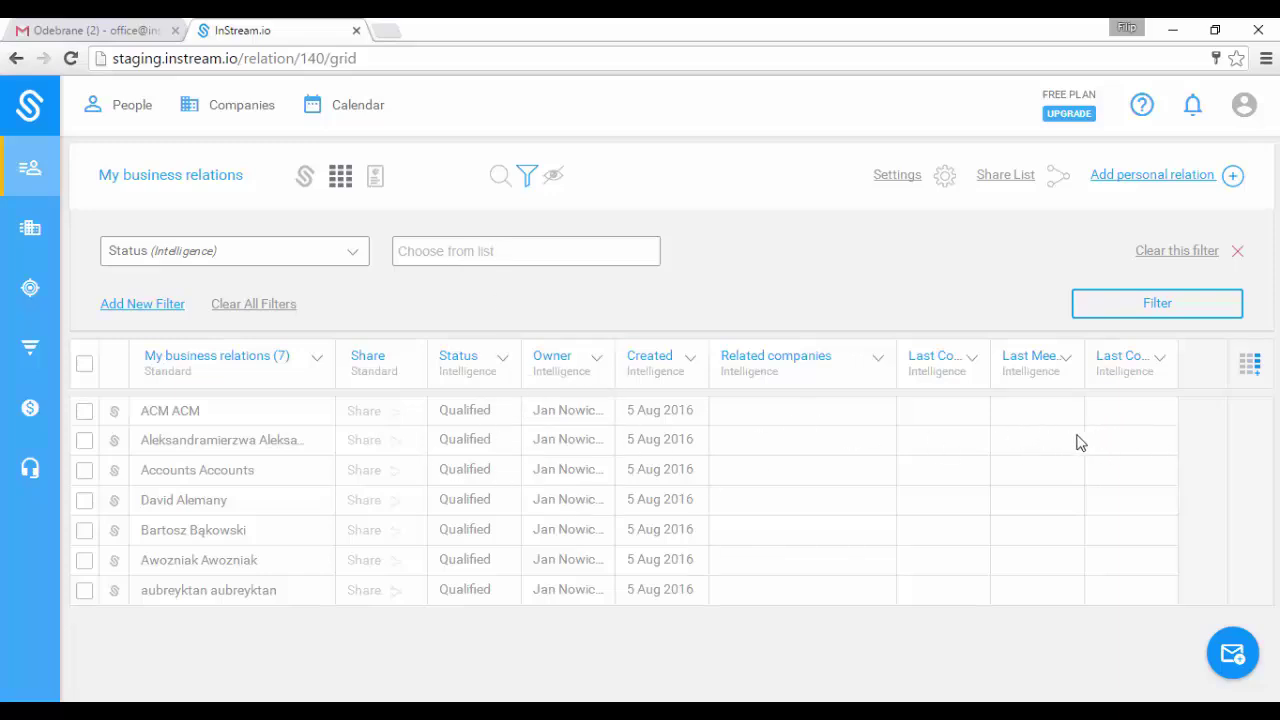
left_click(537, 262)
left_click(486, 314)
Add a second filter on Last Communication Date (Intelligence) with the filter type Date range
left_click(170, 311)
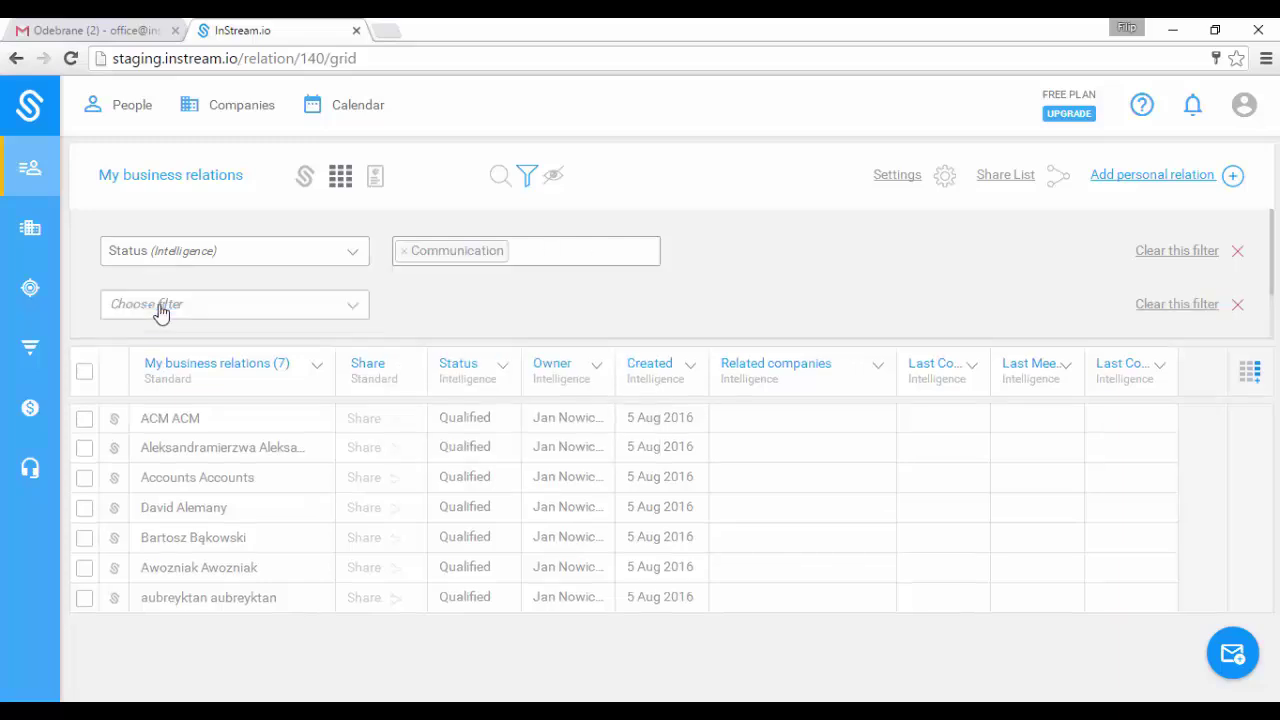
left_click(305, 312)
left_click(187, 456)
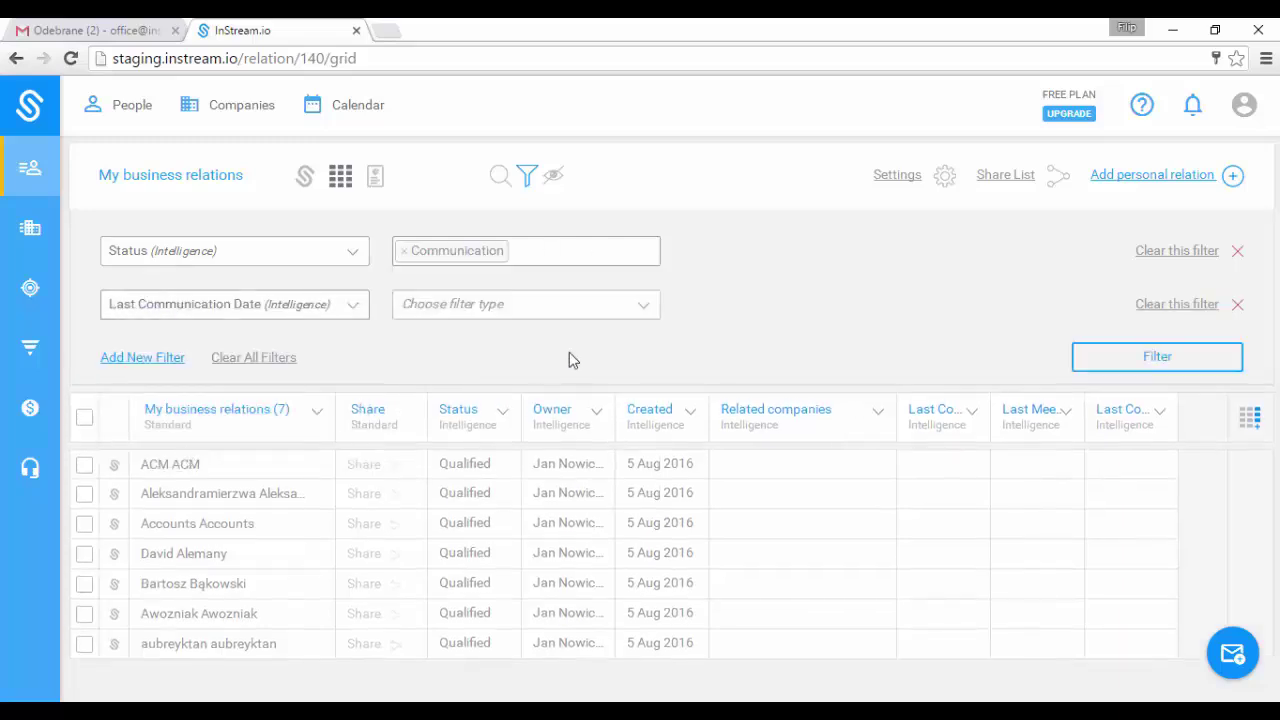
left_click(562, 306)
left_click(529, 366)
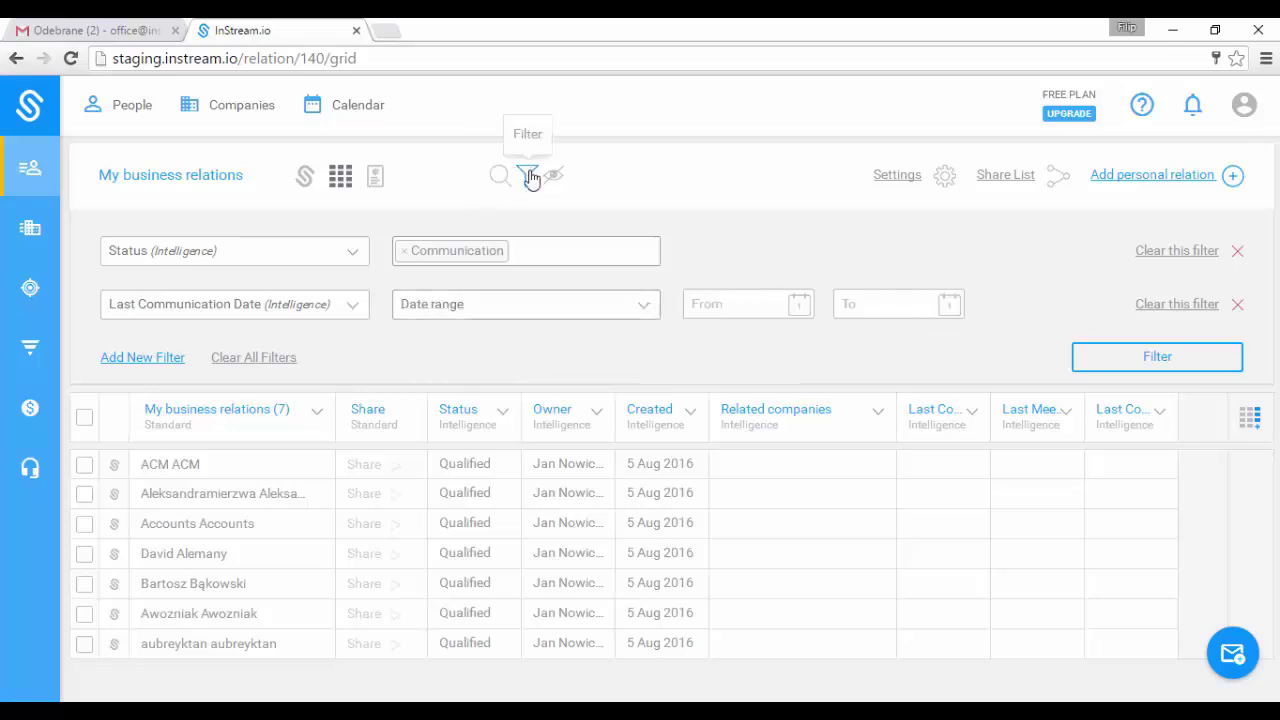
Clear all filters and hide the filter settings
left_click(272, 358)
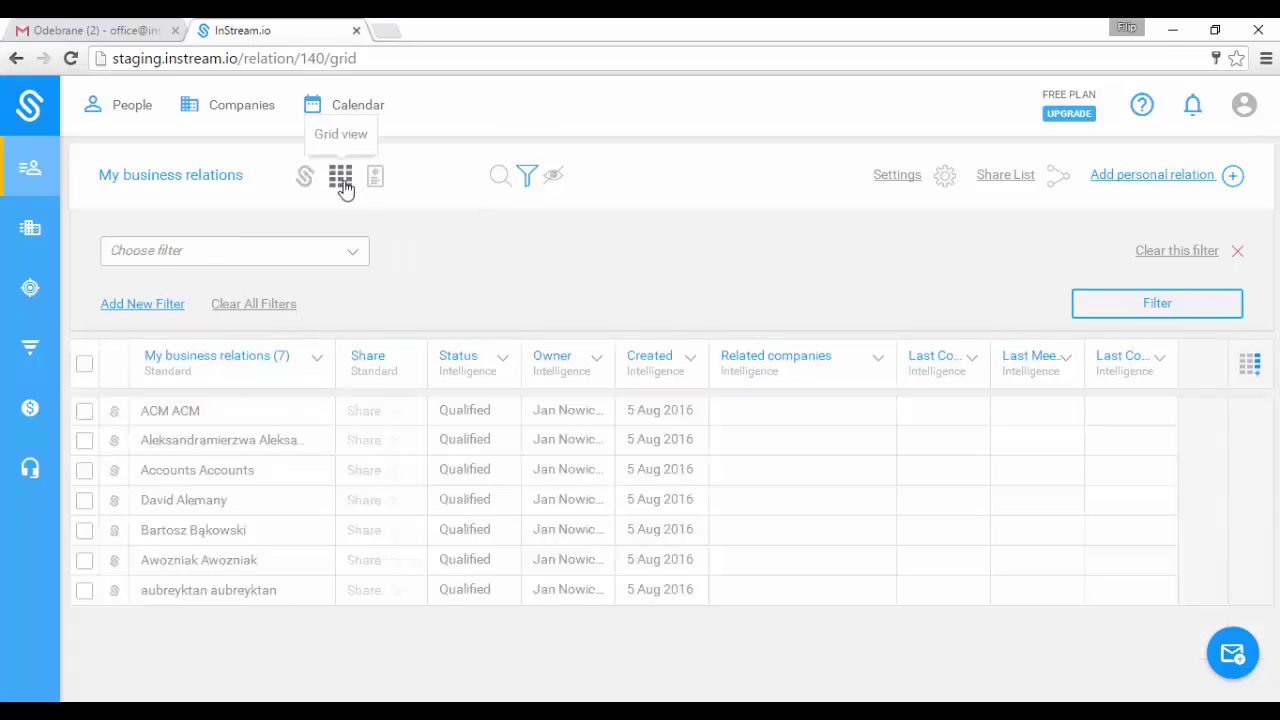
left_click(528, 177)
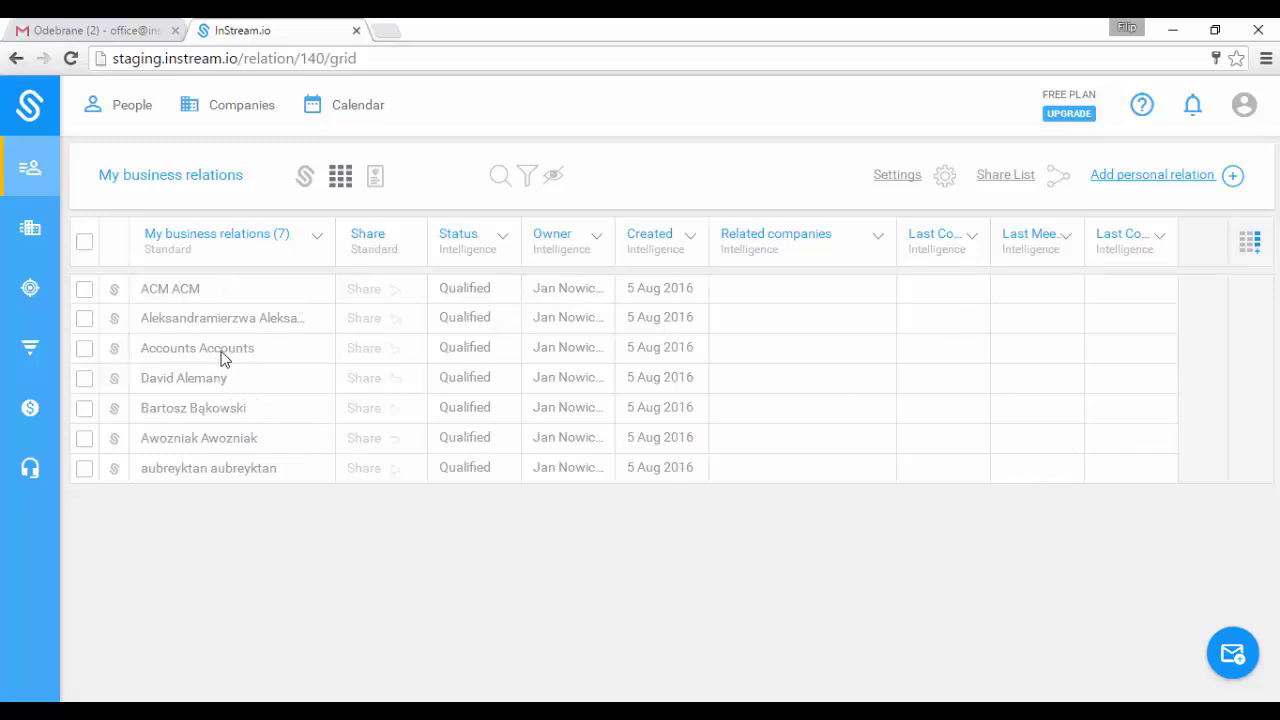
Switch to the browser window with the Moje biznesowe kontakty list and examine its communication, meeting and Kasa columns
left_click(530, 715)
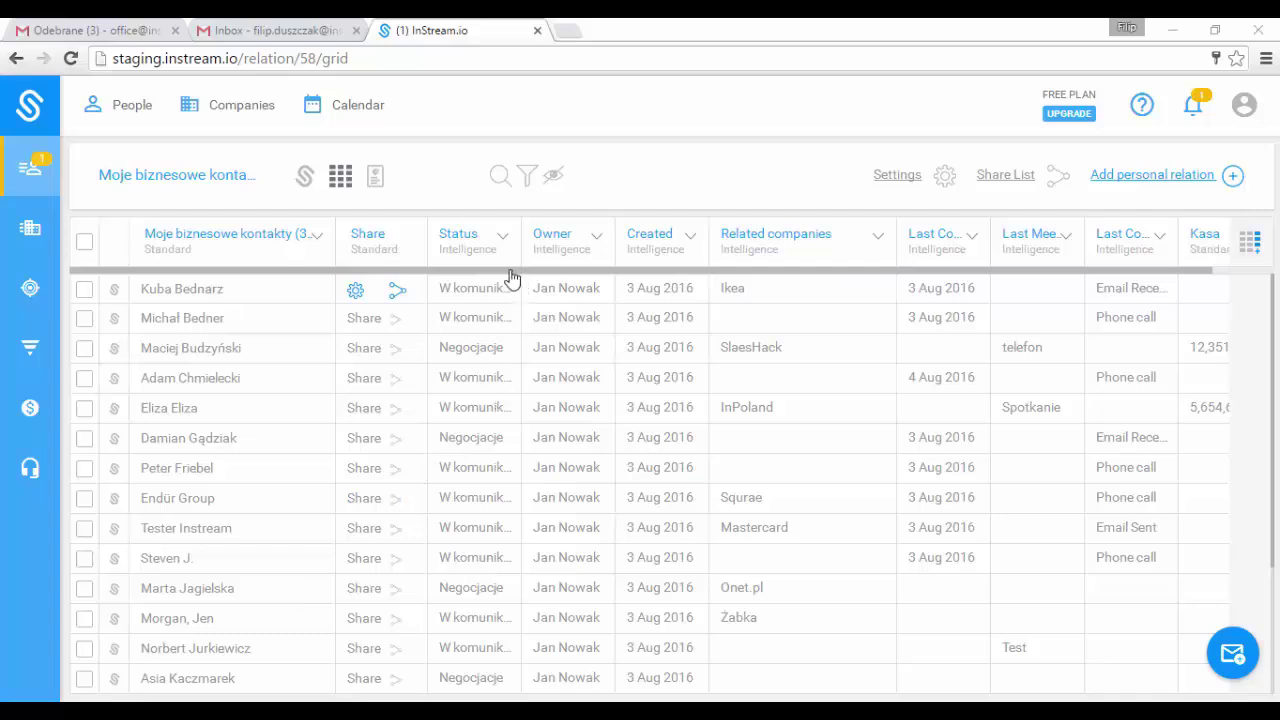
left_click_drag(520, 273, 602, 273)
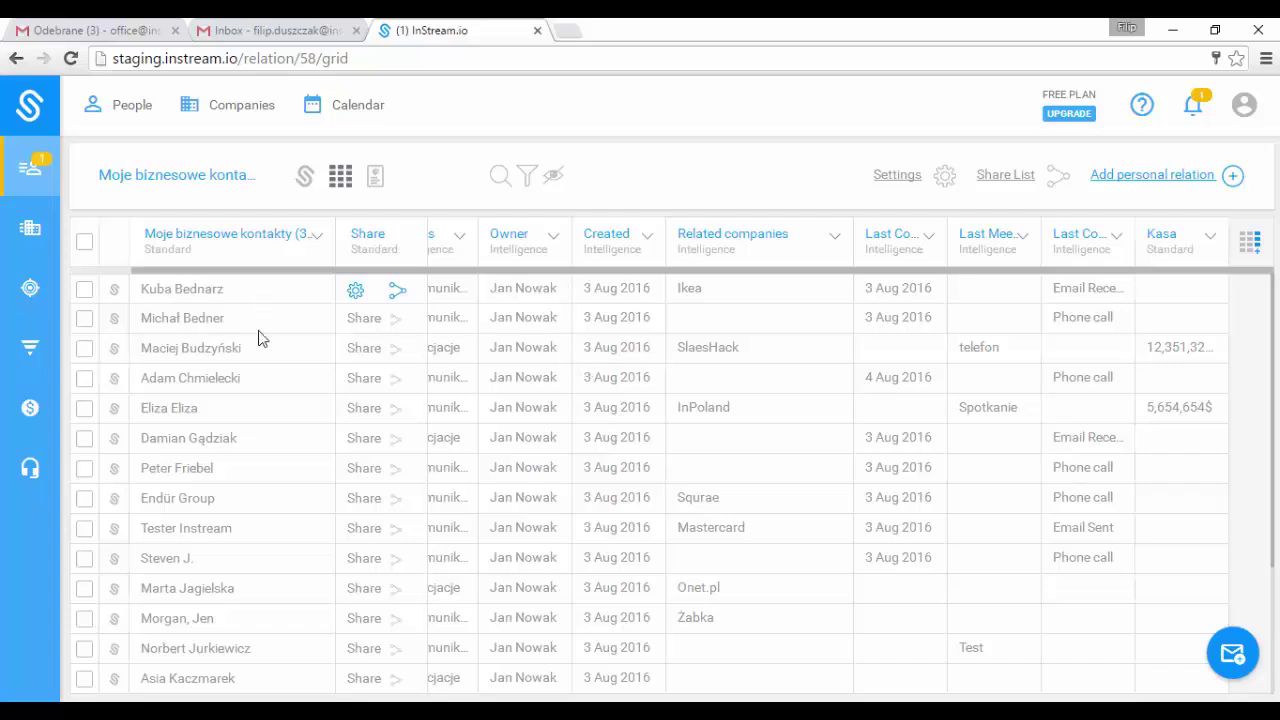
left_click_drag(926, 349, 893, 515)
left_click_drag(989, 397, 991, 434)
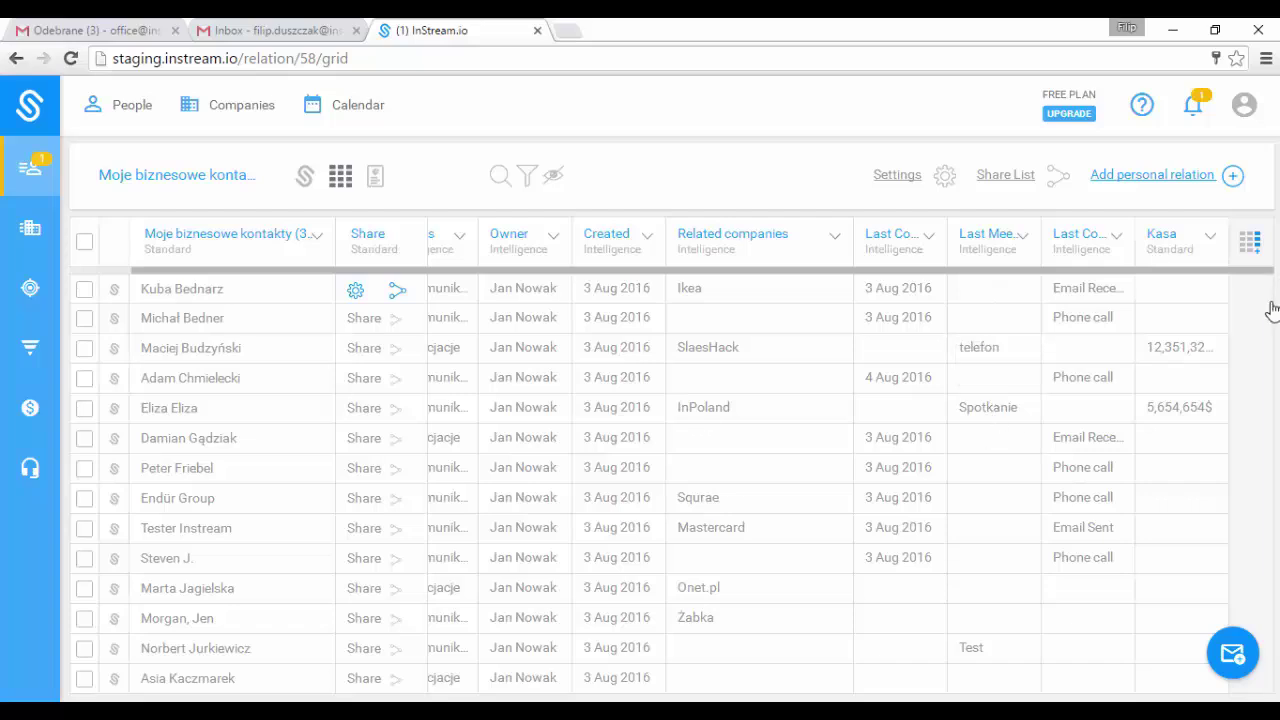
Check where new email is flagged in the Moje biznesowe kontakty list, the notifications and the Personal relations group
left_click_drag(1269, 320, 1266, 546)
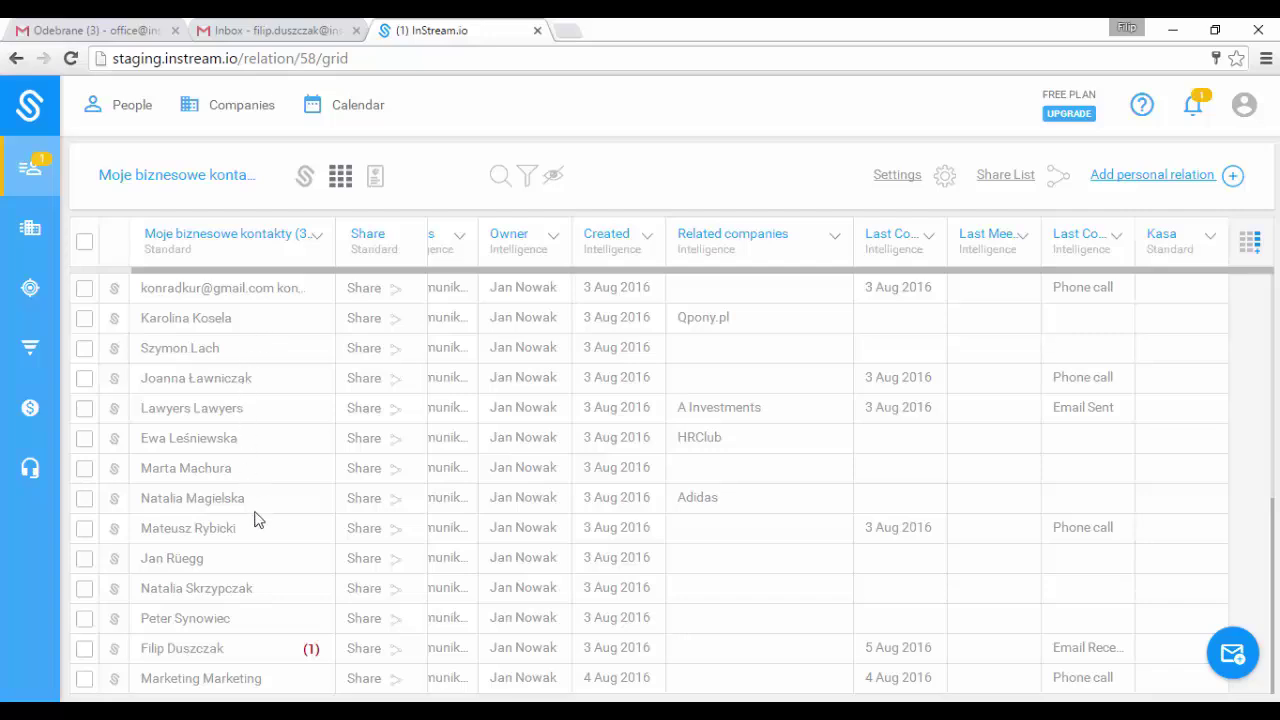
left_click(1195, 110)
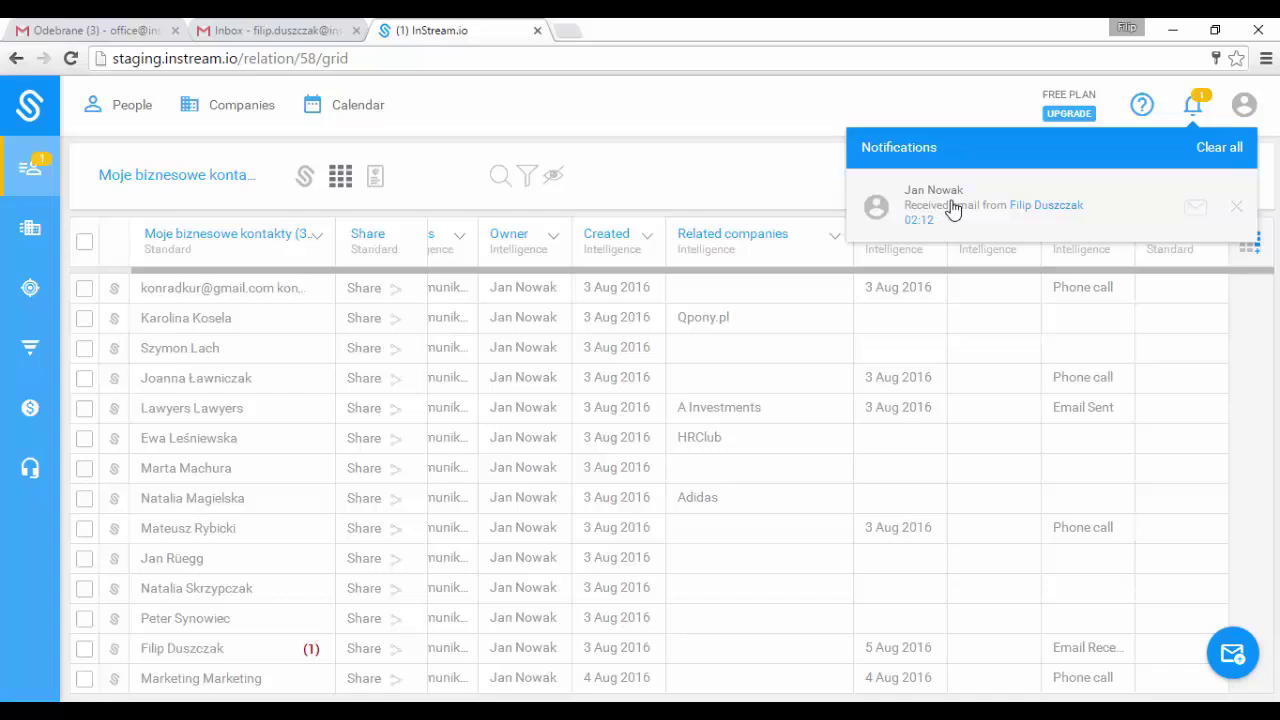
left_click(758, 124)
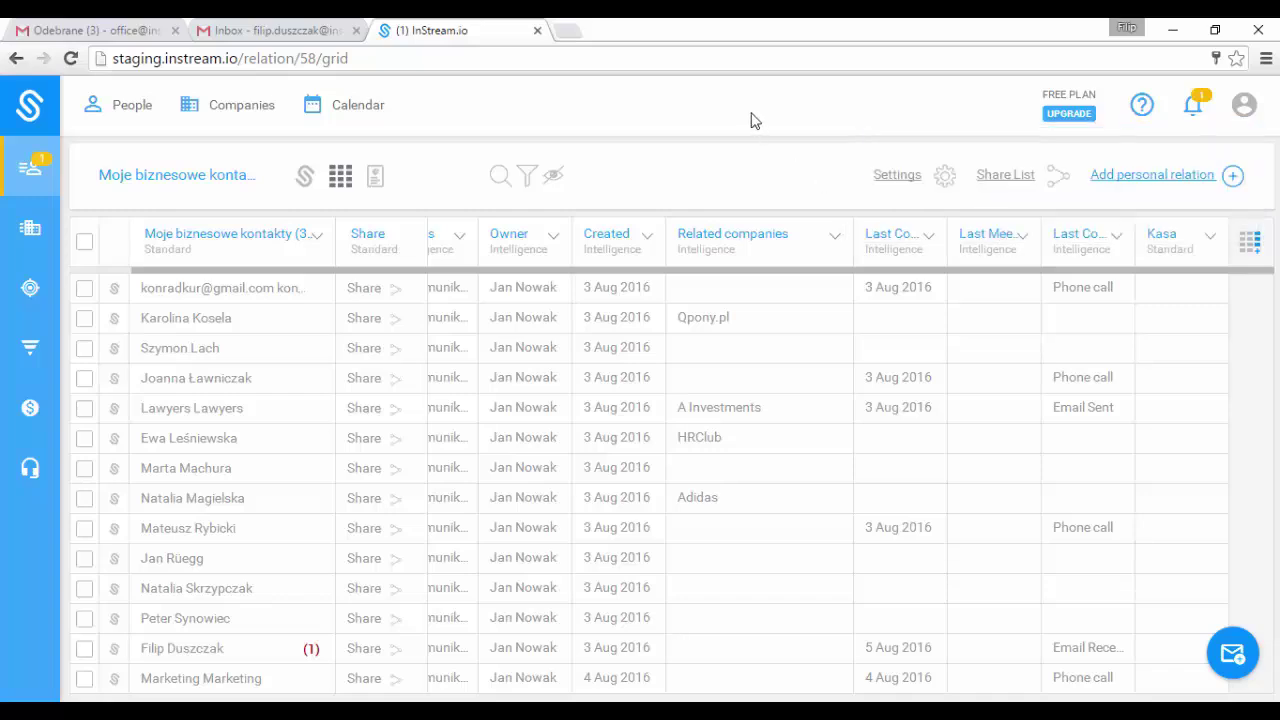
left_click(35, 175)
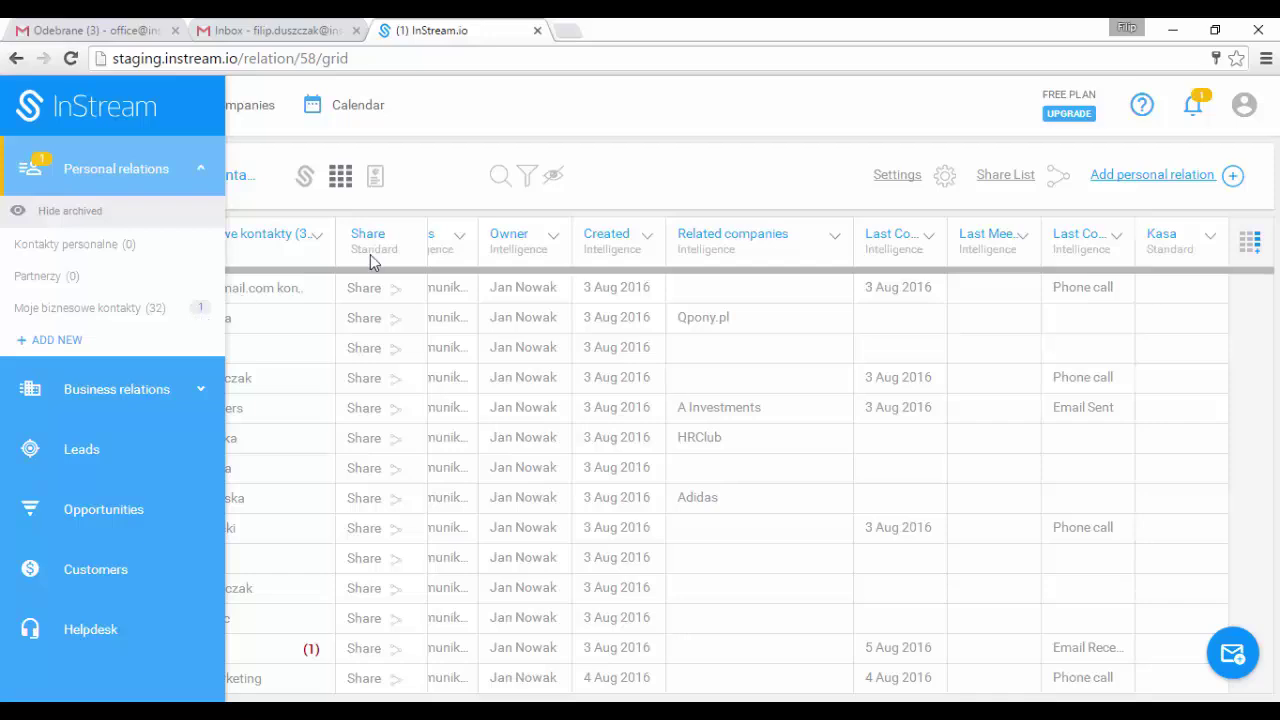
left_click(613, 119)
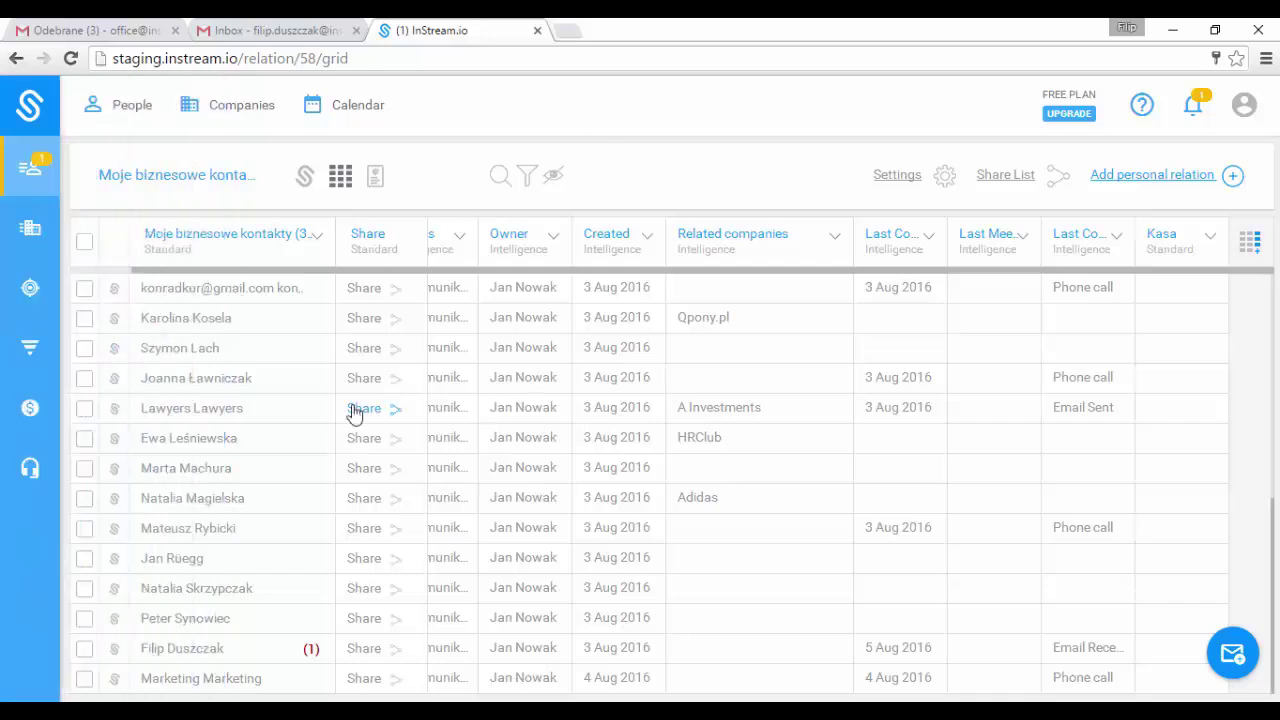
Show Moje biznesowe kontakty as a stream and review the meeting and email history of several contacts
left_click(306, 178)
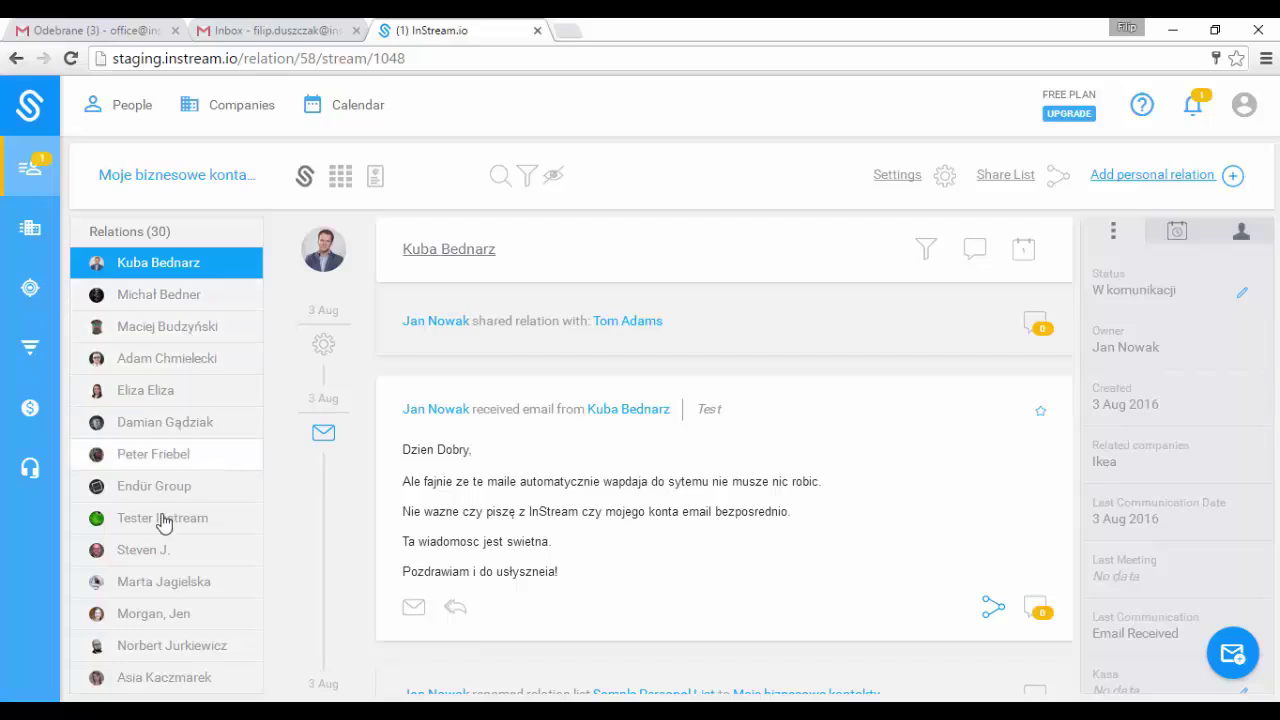
left_click(200, 335)
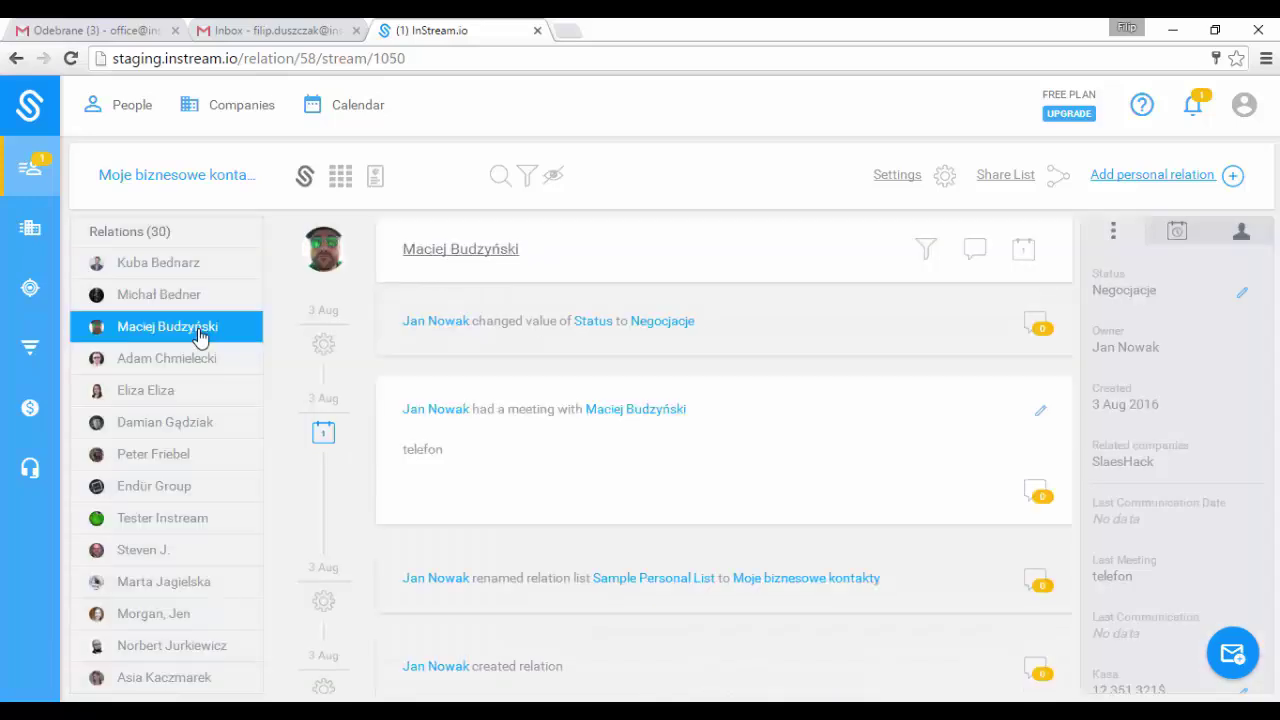
left_click(193, 400)
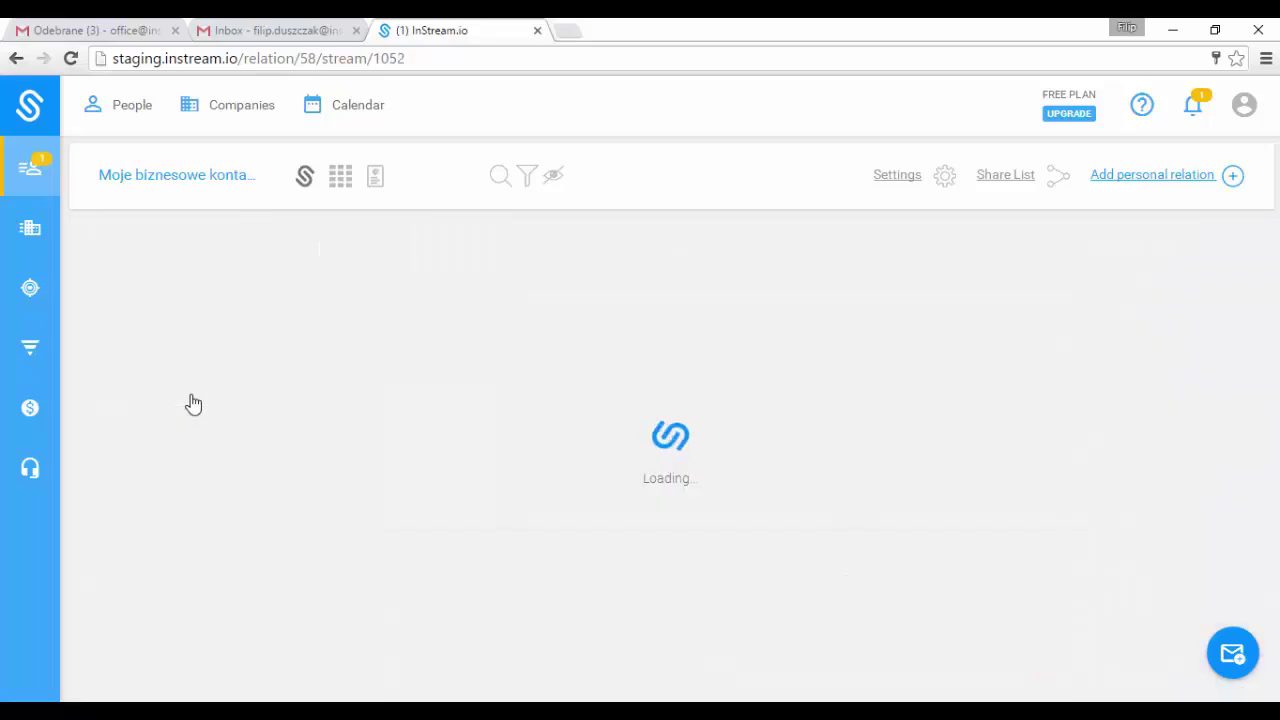
scroll(517, 447, "down", 1)
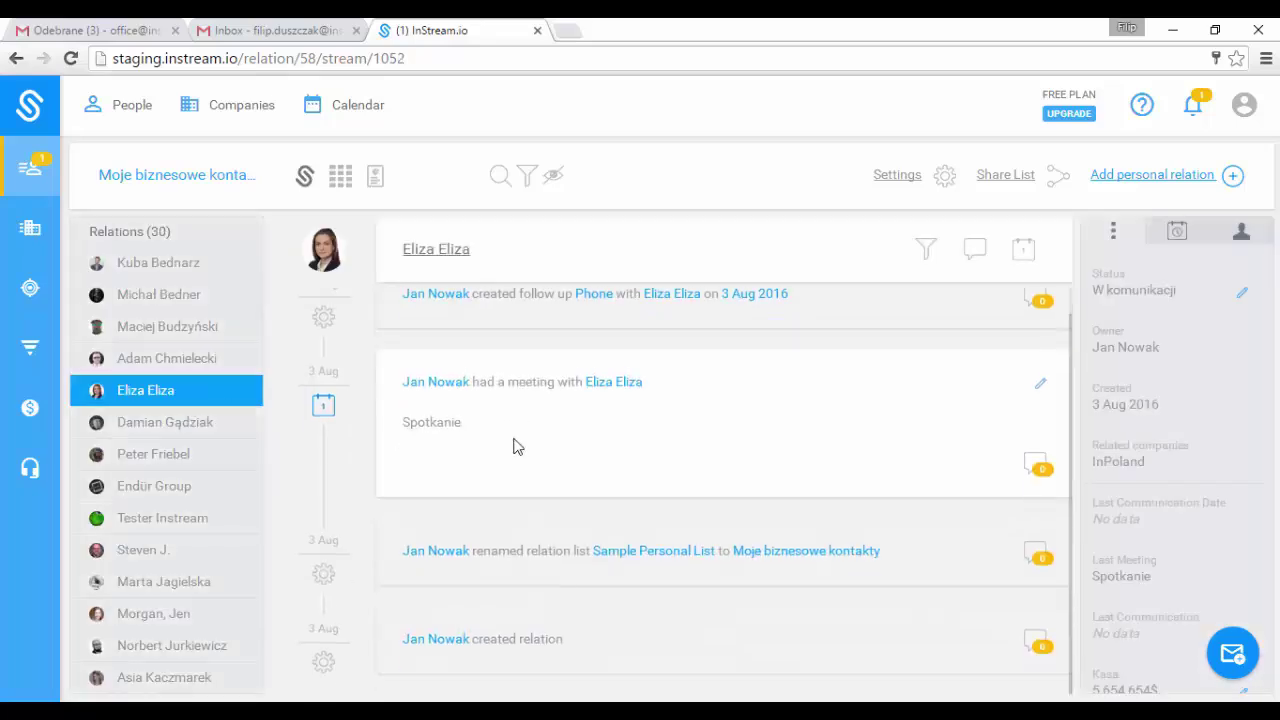
left_click(187, 609)
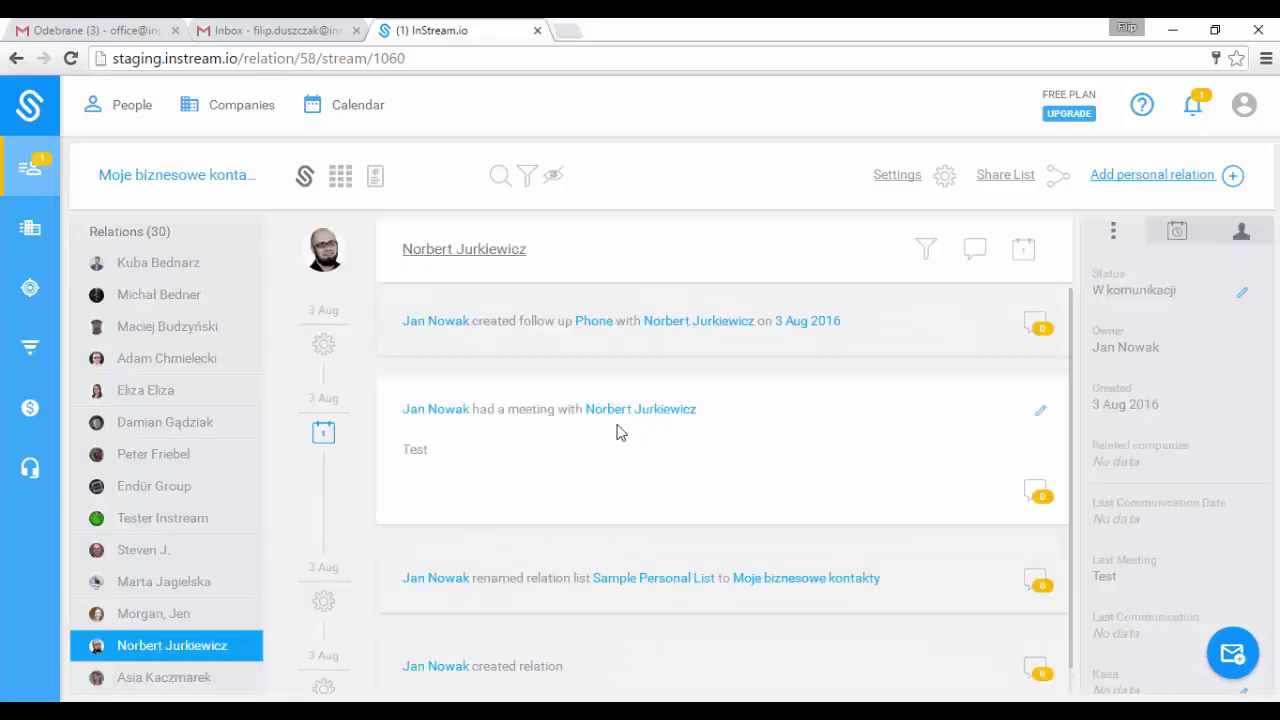
scroll(560, 450, "down", 1)
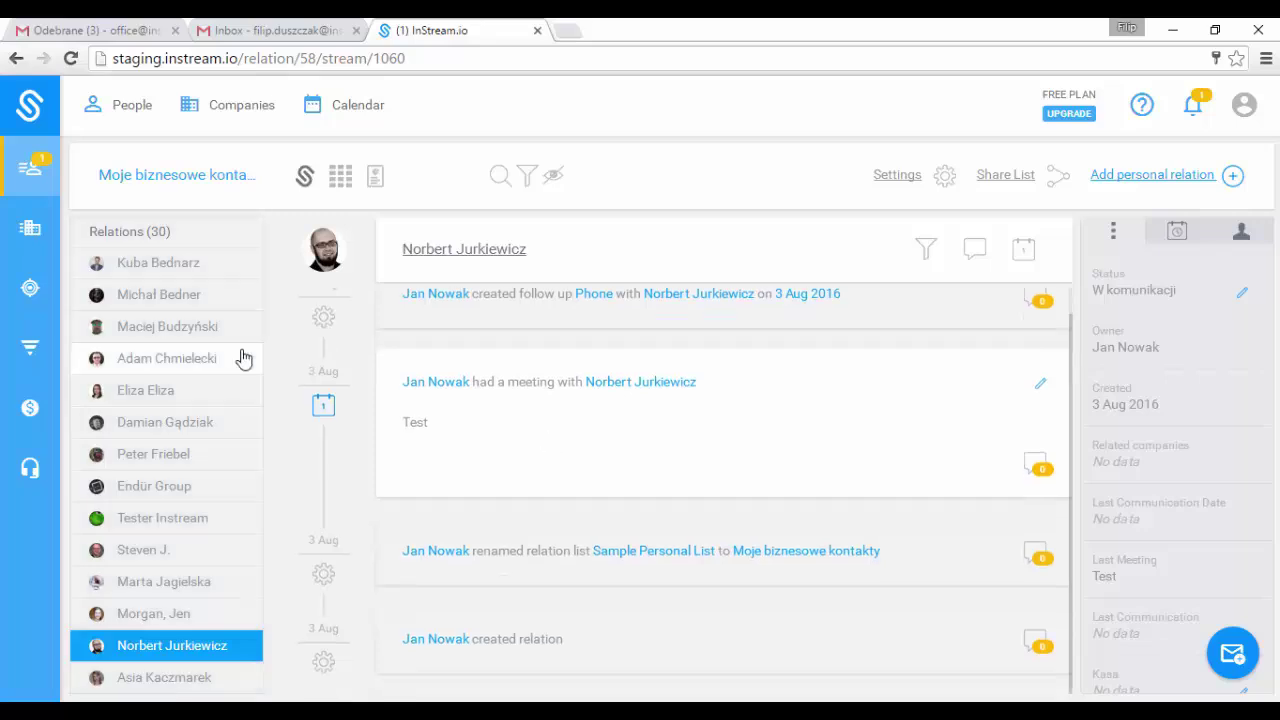
In the first contact's stream, open a reply to the received email and close it without sending
left_click(200, 268)
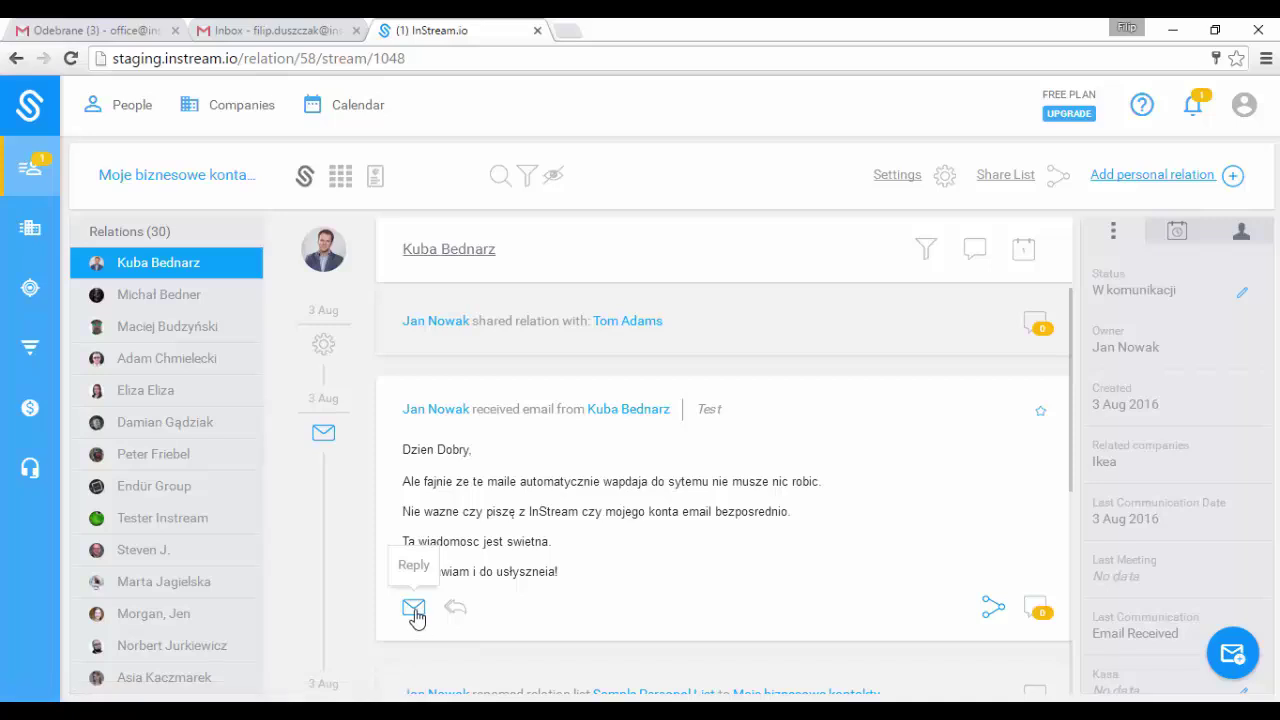
left_click(415, 610)
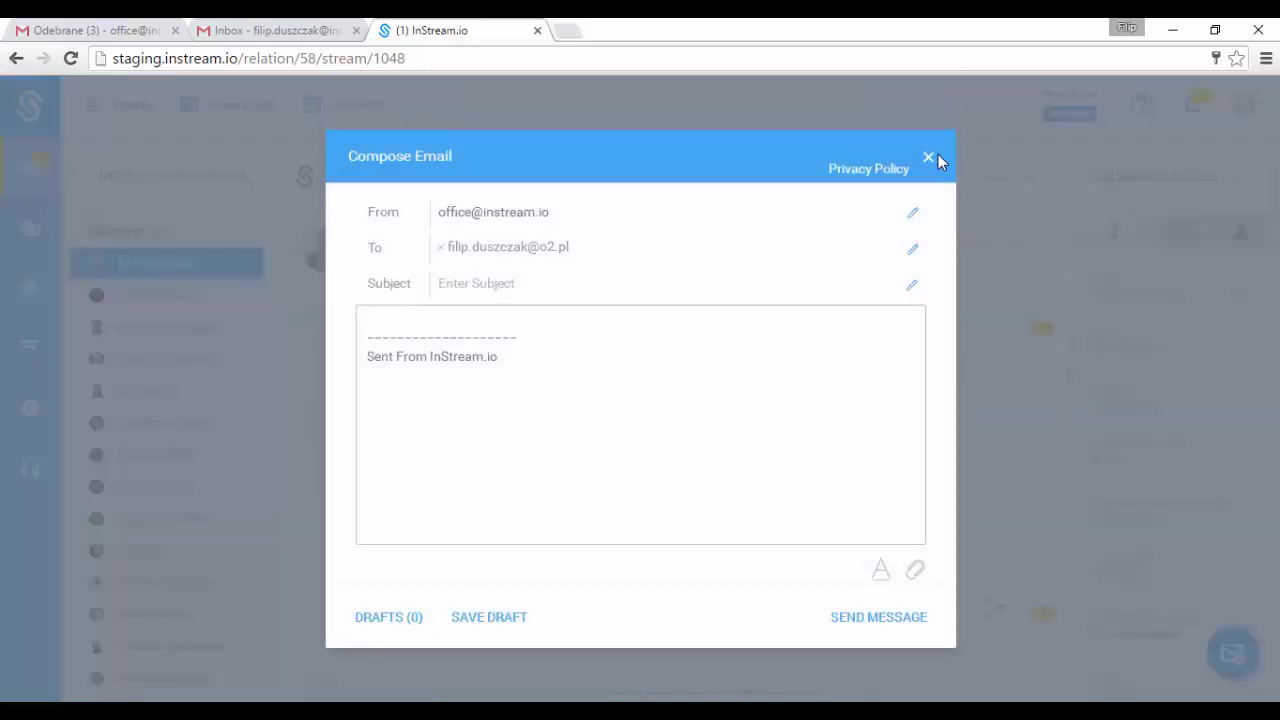
left_click(928, 158)
Try out the event form for the first contact with event type Phone call, without adding the event
left_click(1023, 255)
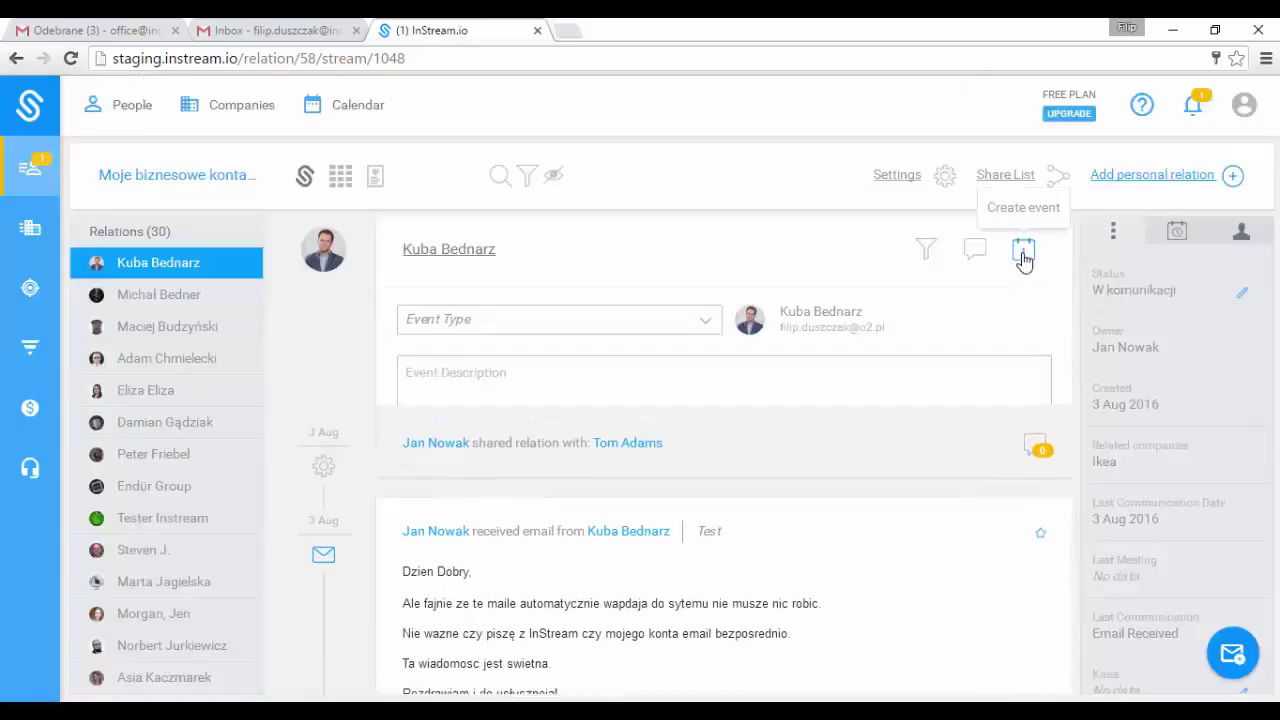
left_click(614, 320)
left_click(486, 380)
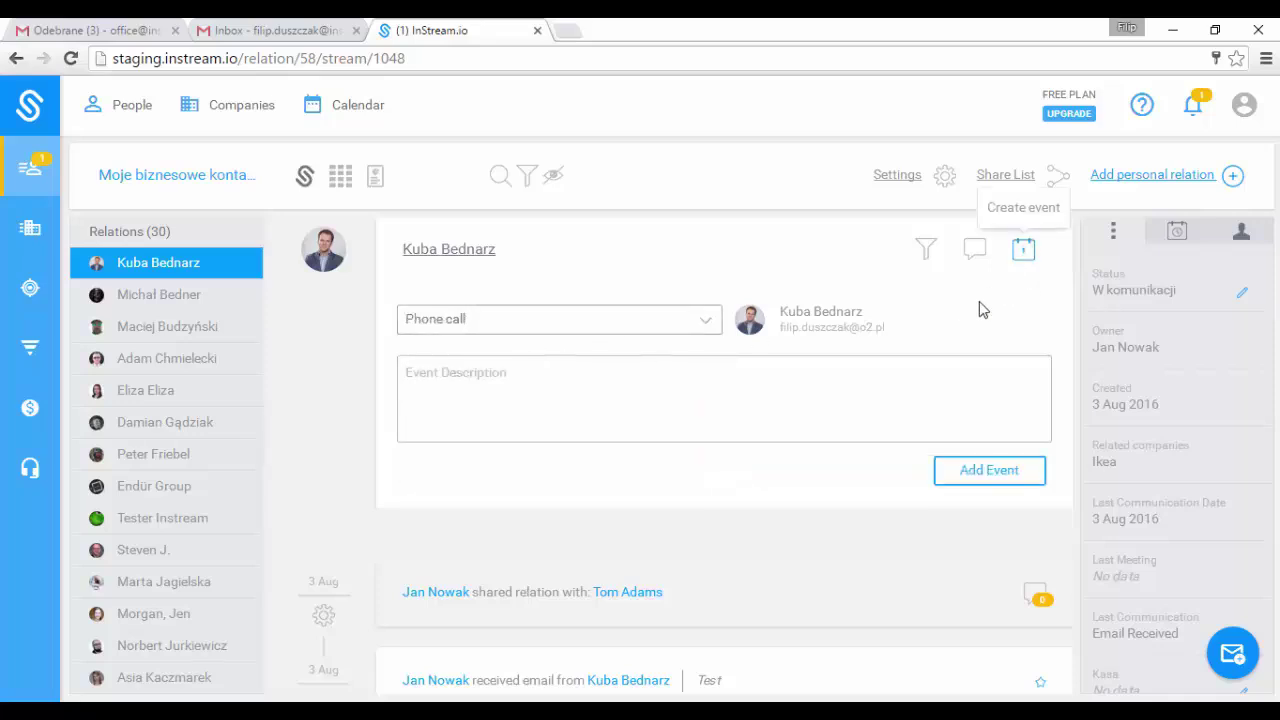
left_click(1025, 254)
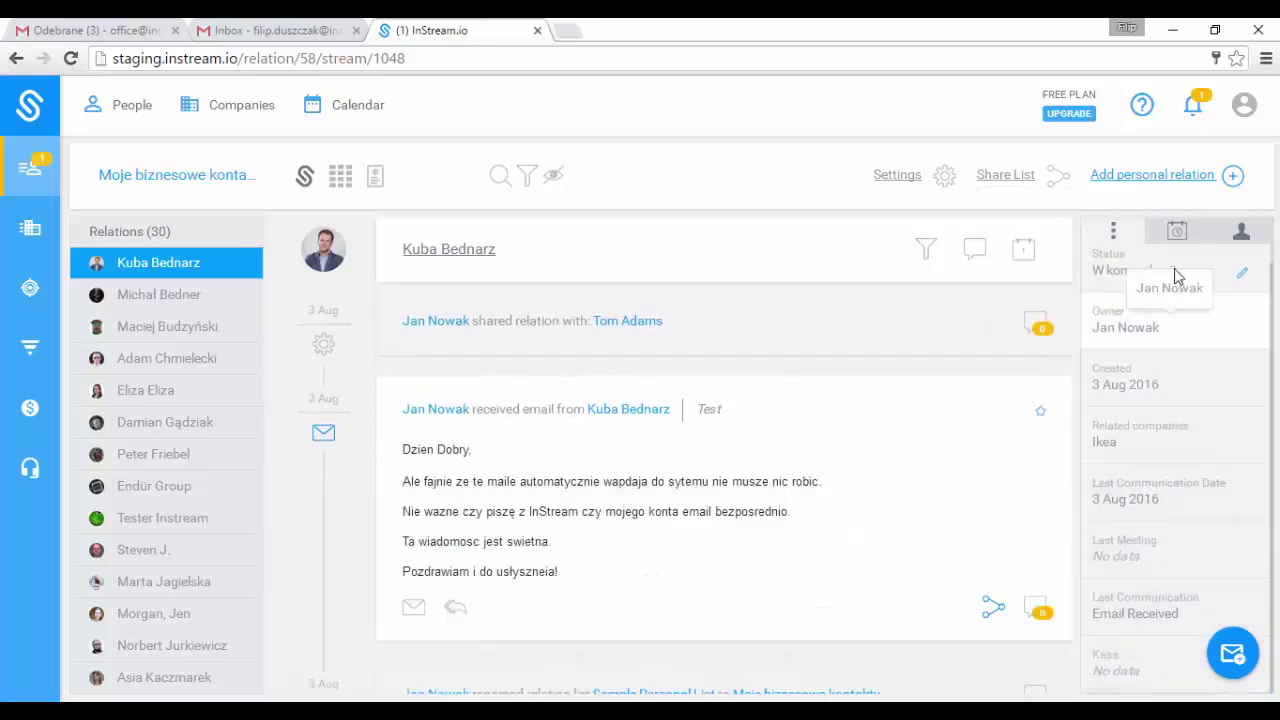
Add a follow-up of type Phone to the first contact in Moje biznesowe kontakty
left_click(1178, 233)
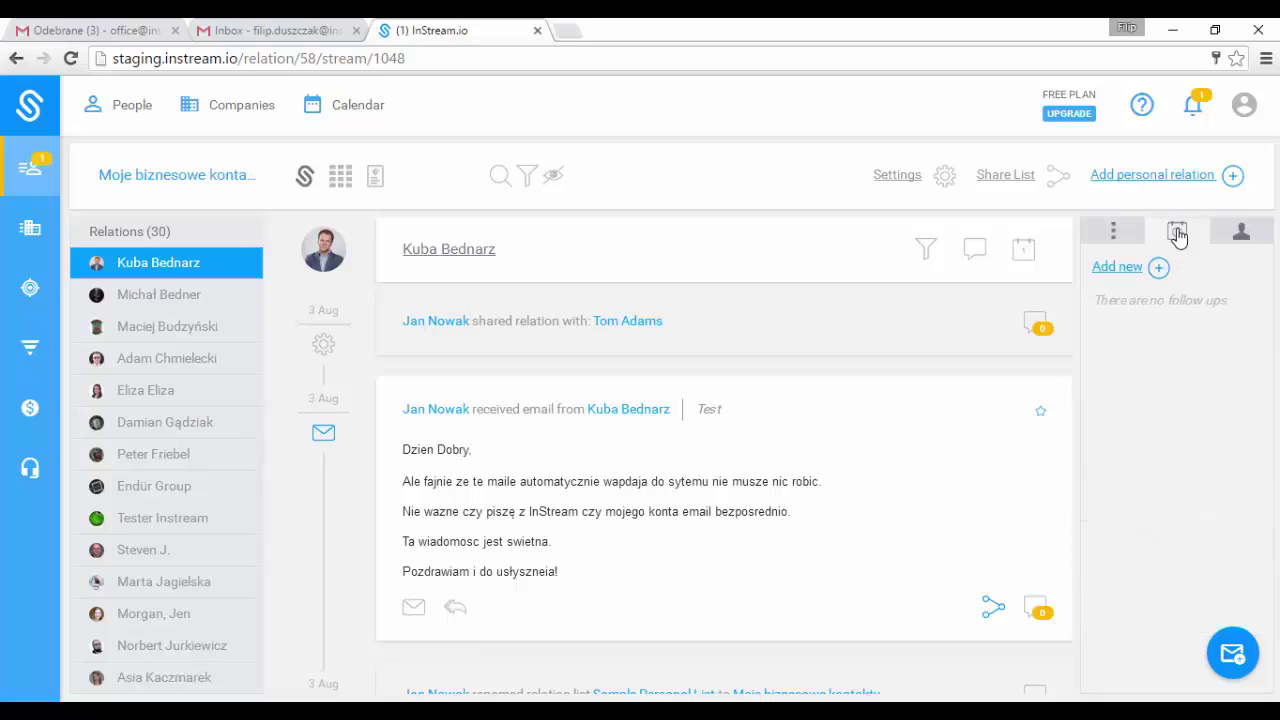
left_click(1127, 276)
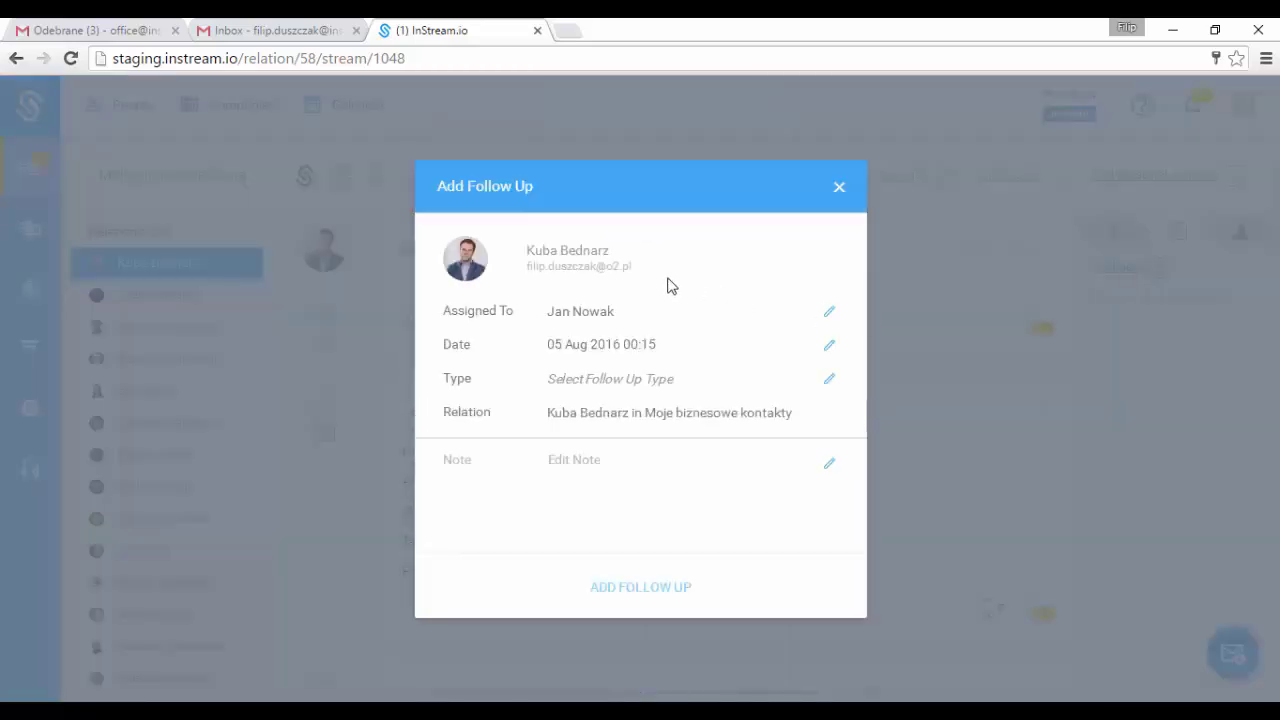
left_click(615, 380)
left_click(617, 387)
left_click(597, 424)
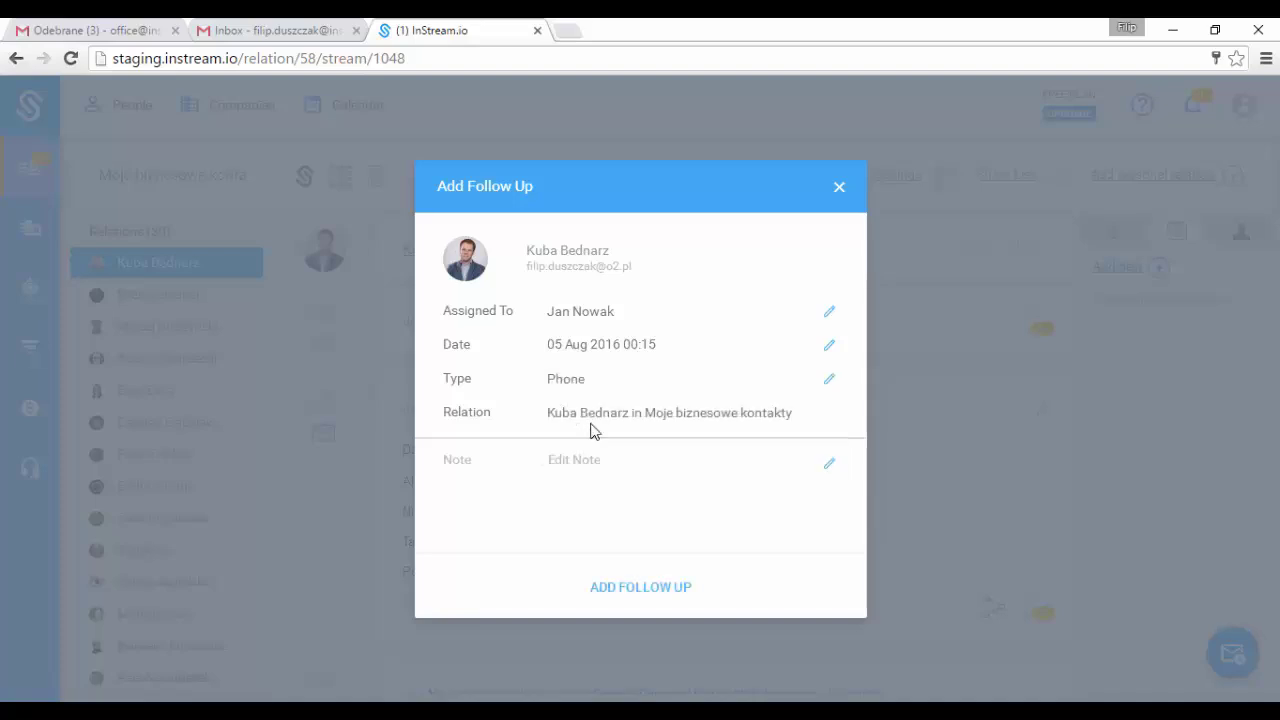
left_click(680, 586)
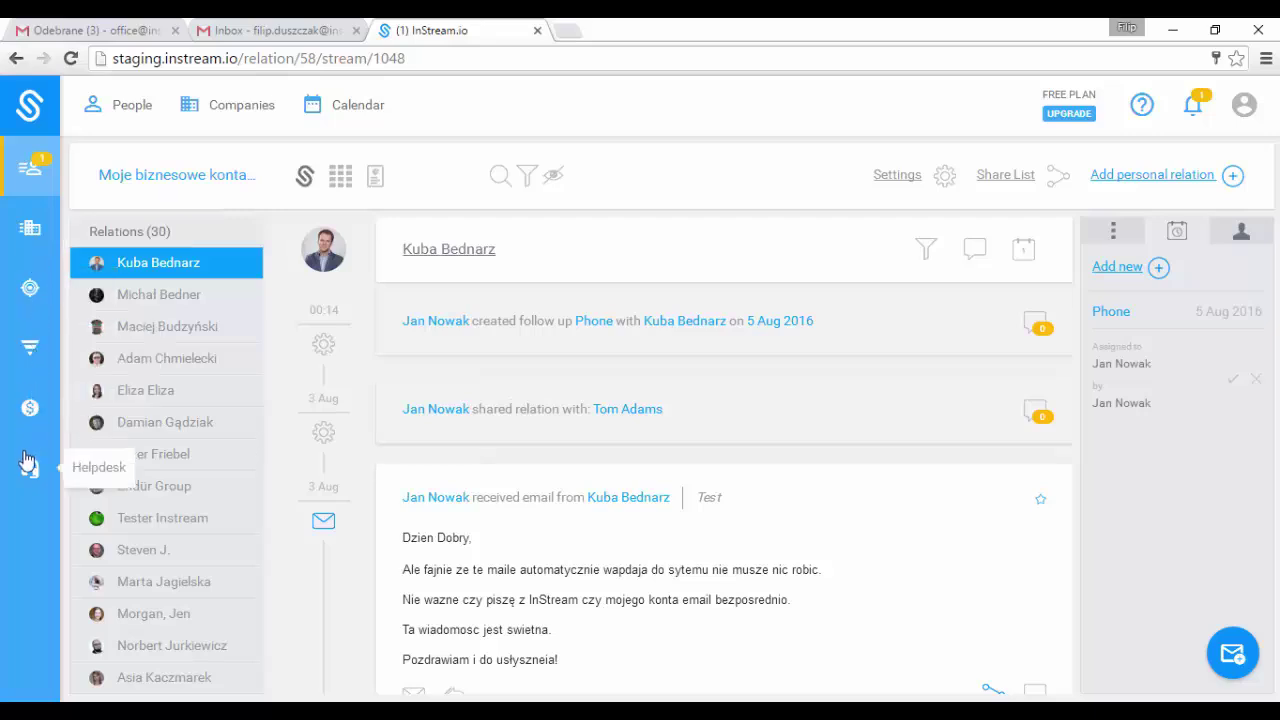
Review the Startupy list of business relations and the Lead list
left_click(33, 231)
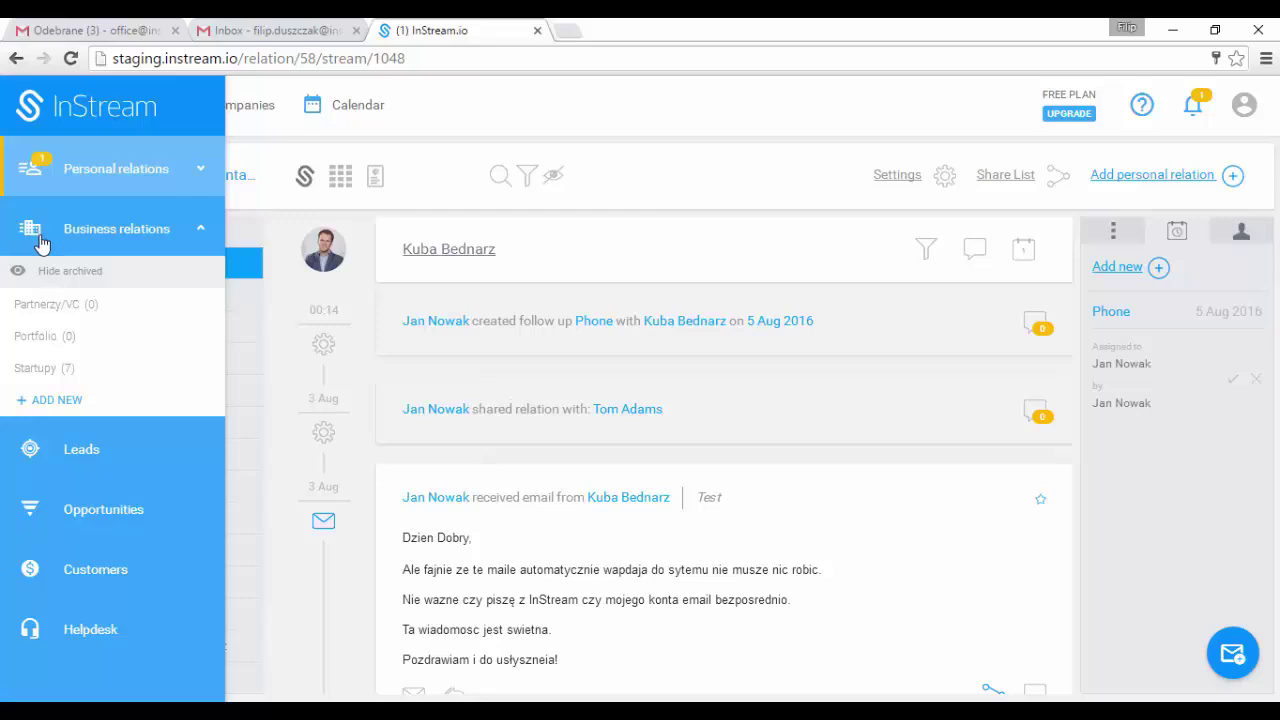
left_click(40, 370)
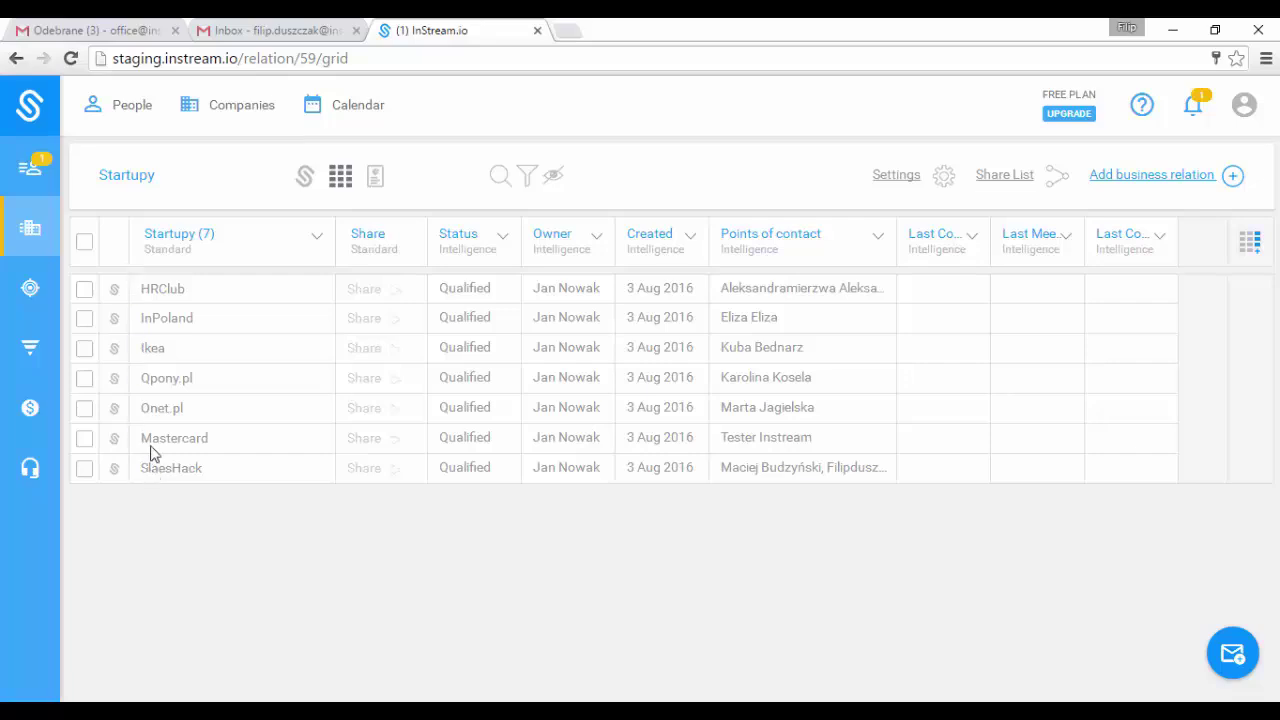
left_click(32, 292)
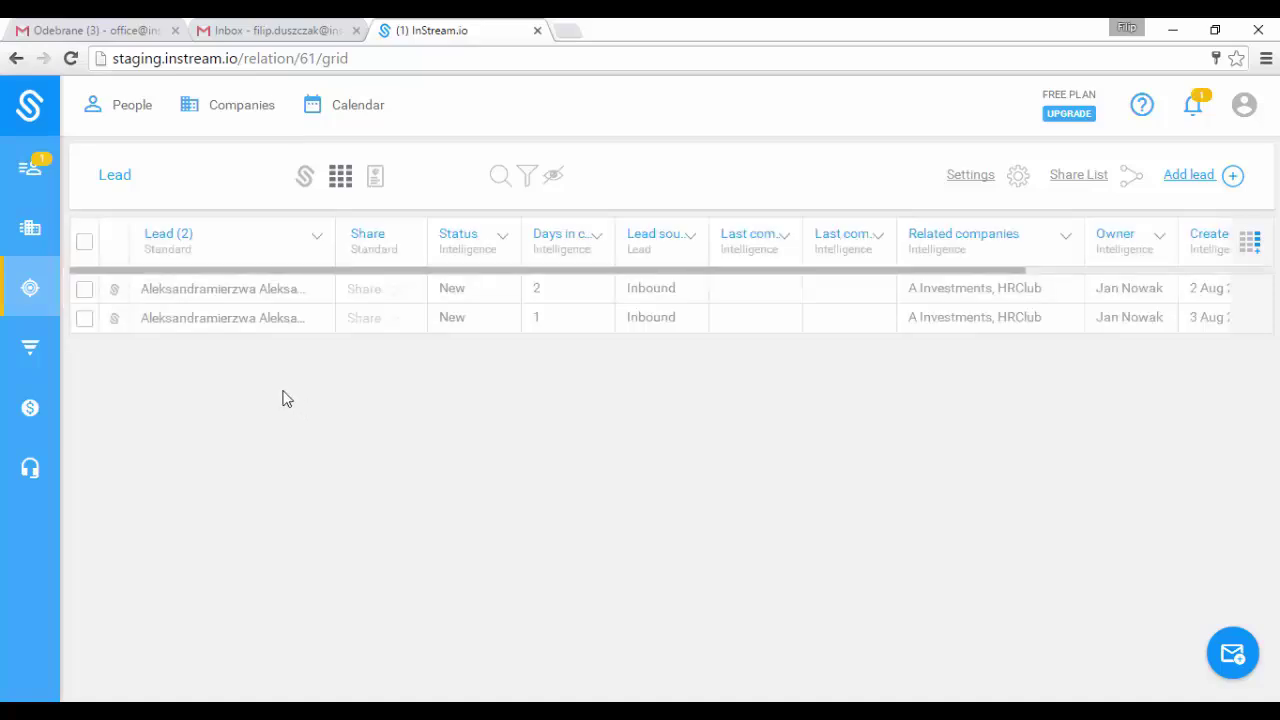
Examine the columns of the Opportunities list, from status and value to points of contact, owner and creation date
left_click(33, 348)
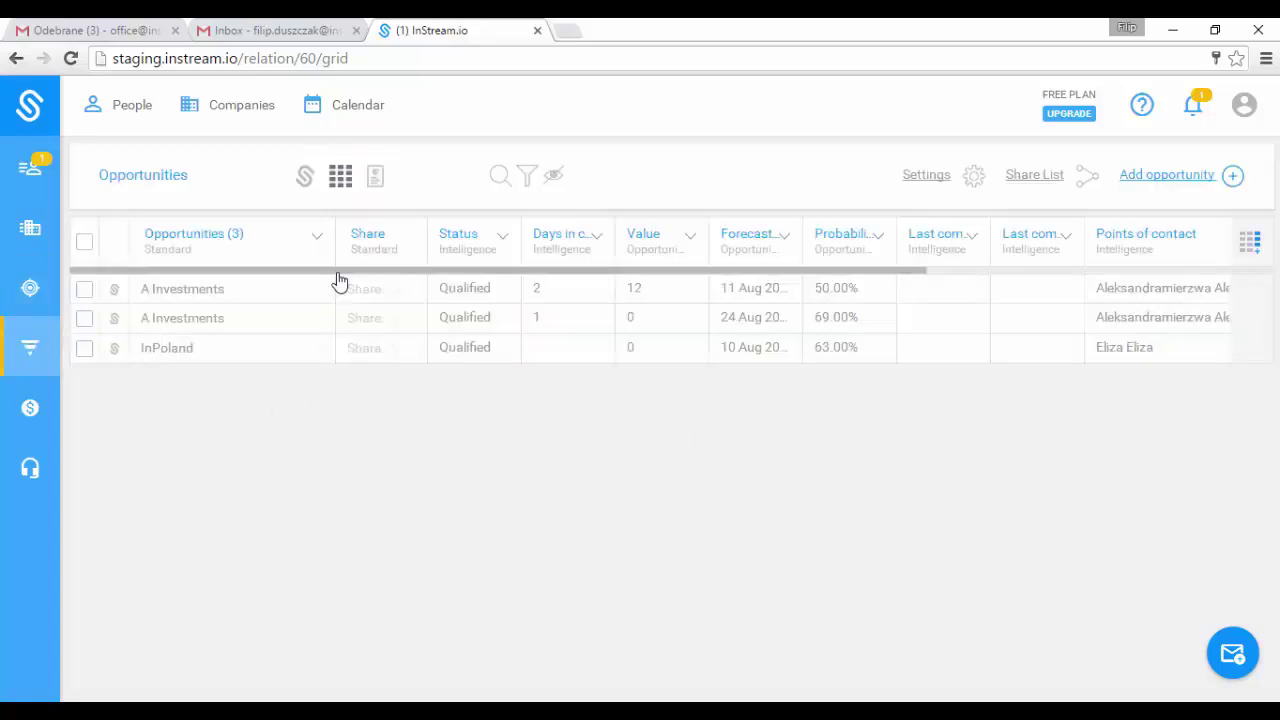
left_click_drag(349, 272, 470, 272)
scroll(570, 283, "right", 2)
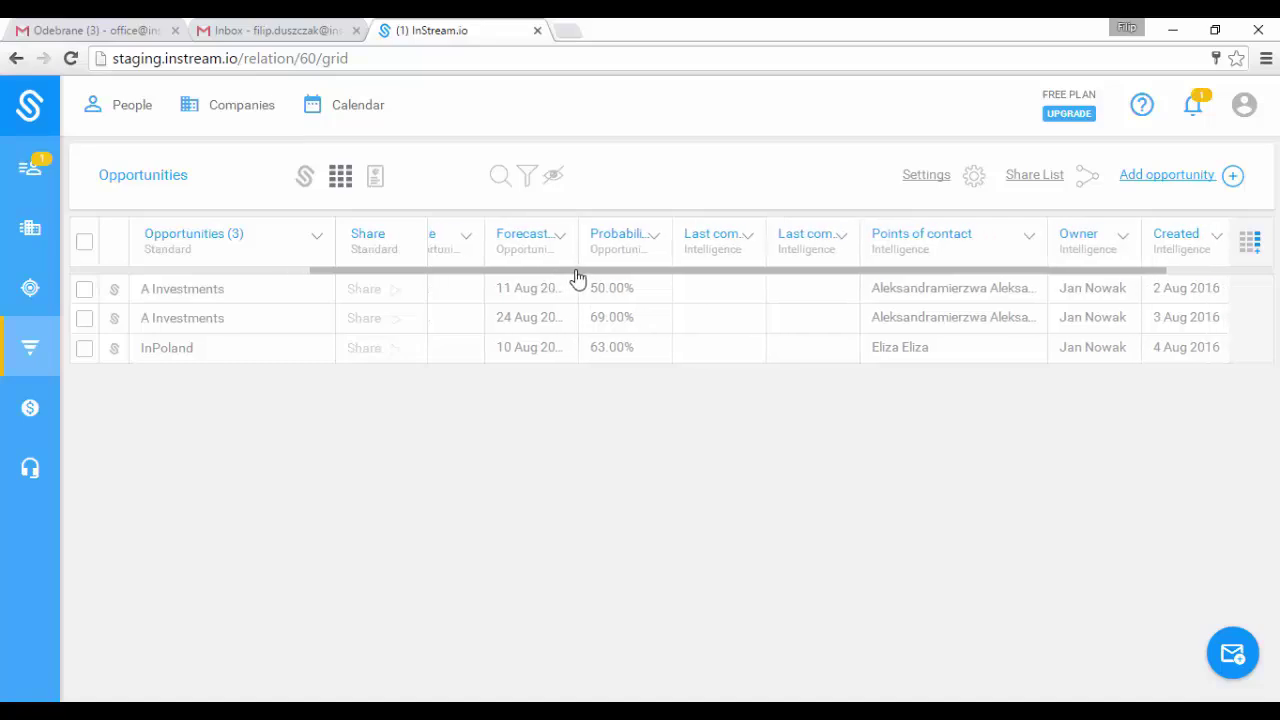
scroll(575, 277, "right", 5)
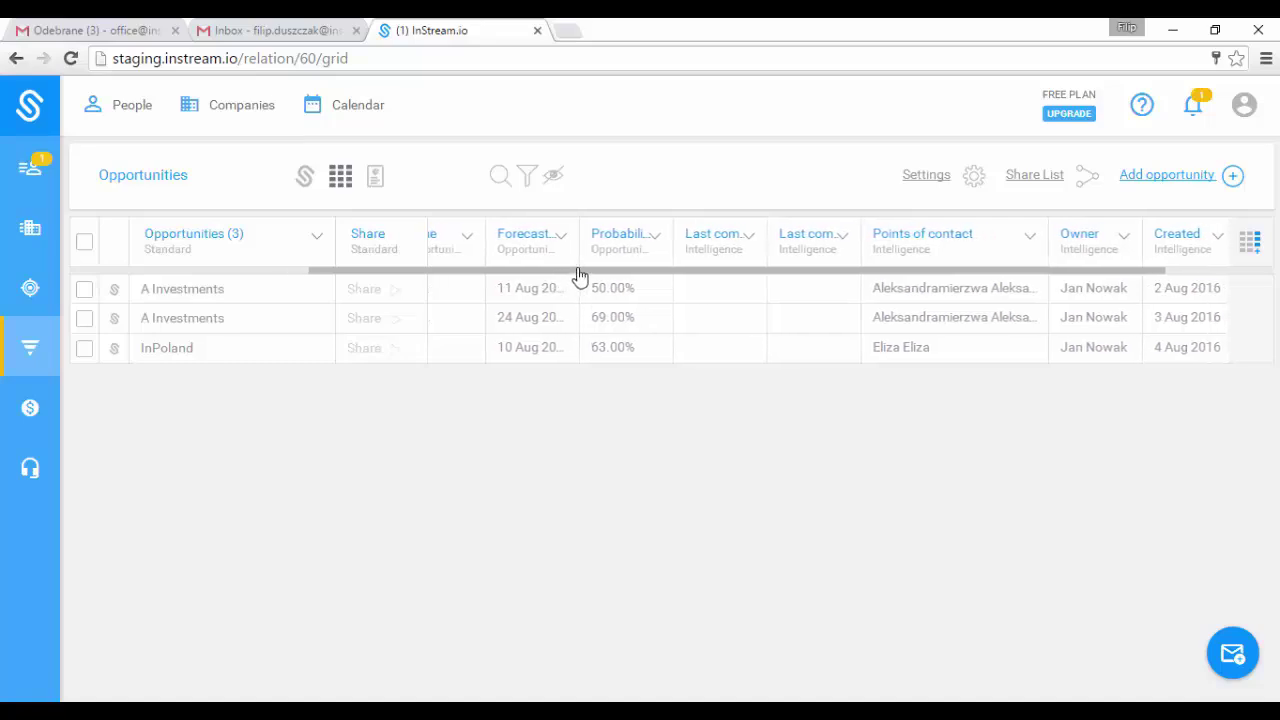
left_click_drag(746, 268, 306, 272)
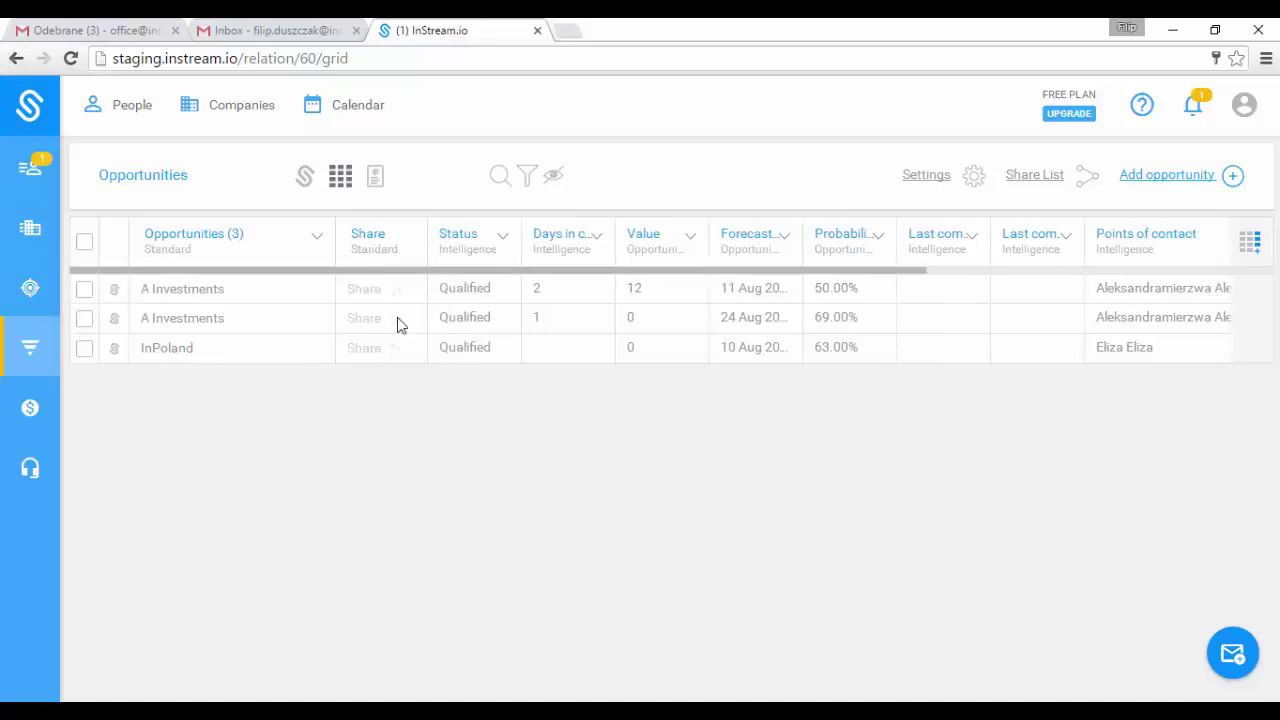
View the monthly activity report for Opportunities, including phones, meetings, e-mails and target points
left_click(386, 183)
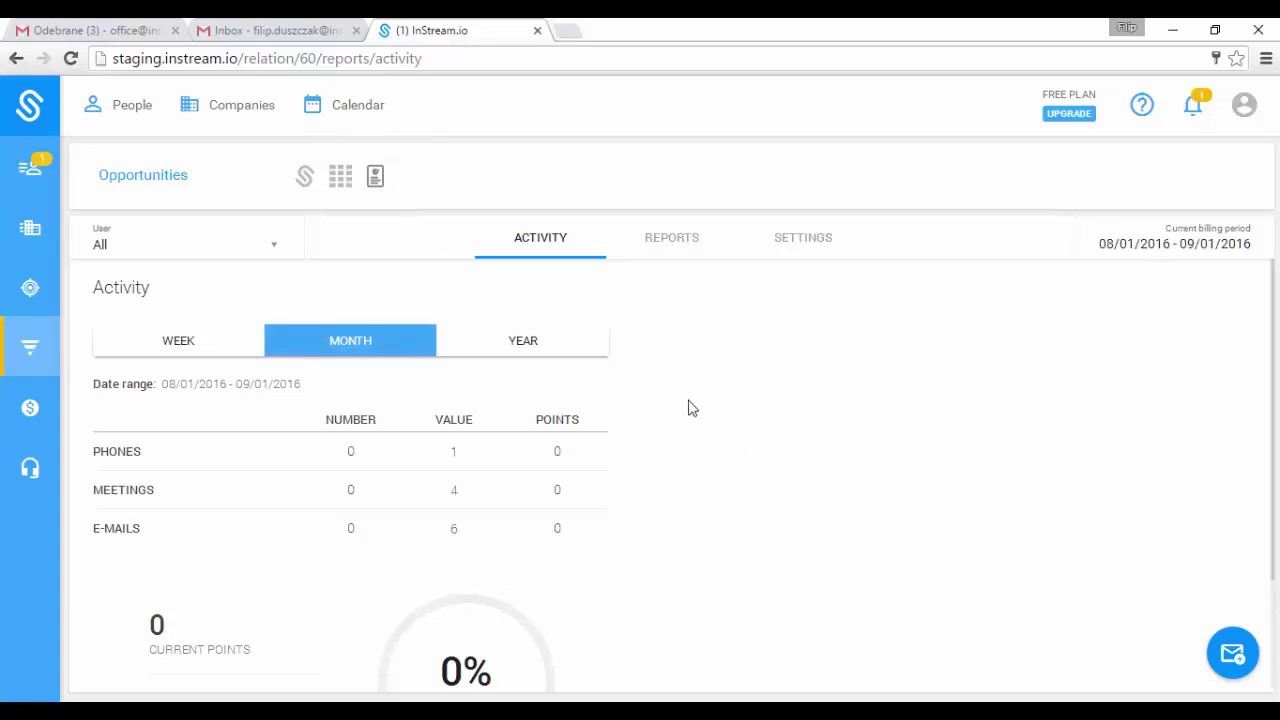
scroll(691, 425, "down", 2)
scroll(686, 412, "up", 1)
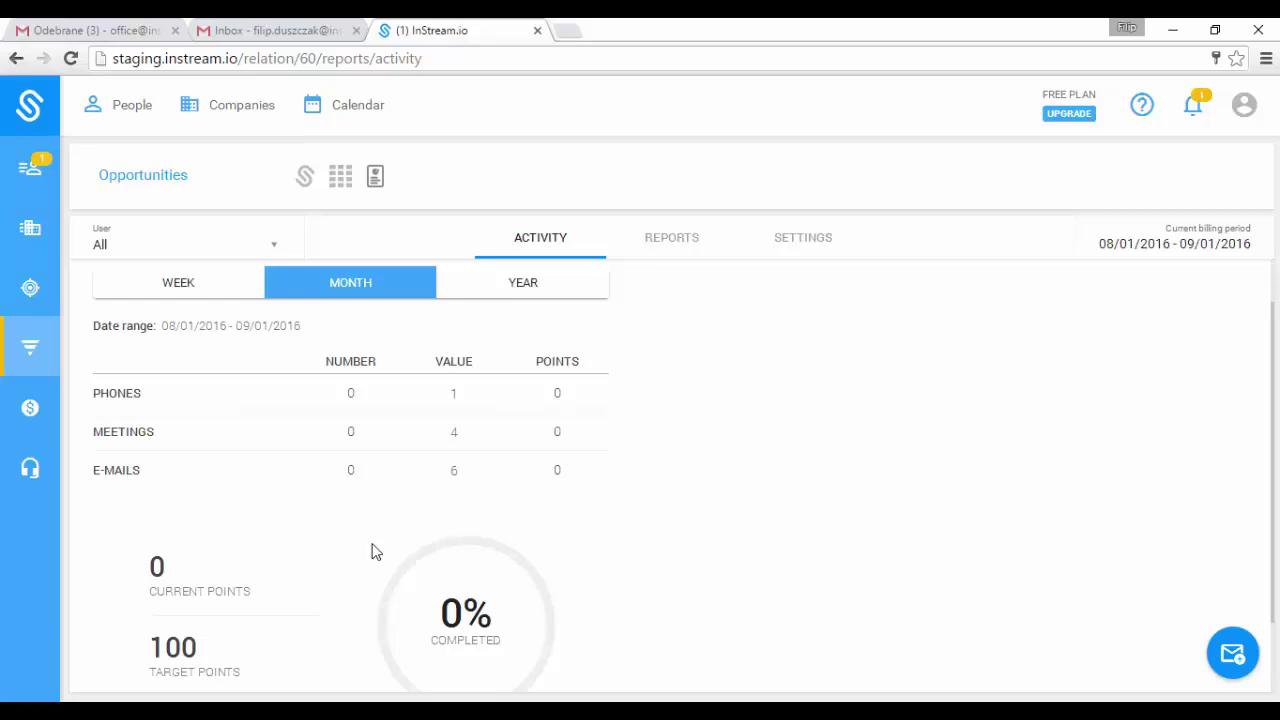
Review the Opportunities status report as a pie chart and as a pipeline, along with the monthly deal win and lost chart
left_click(666, 245)
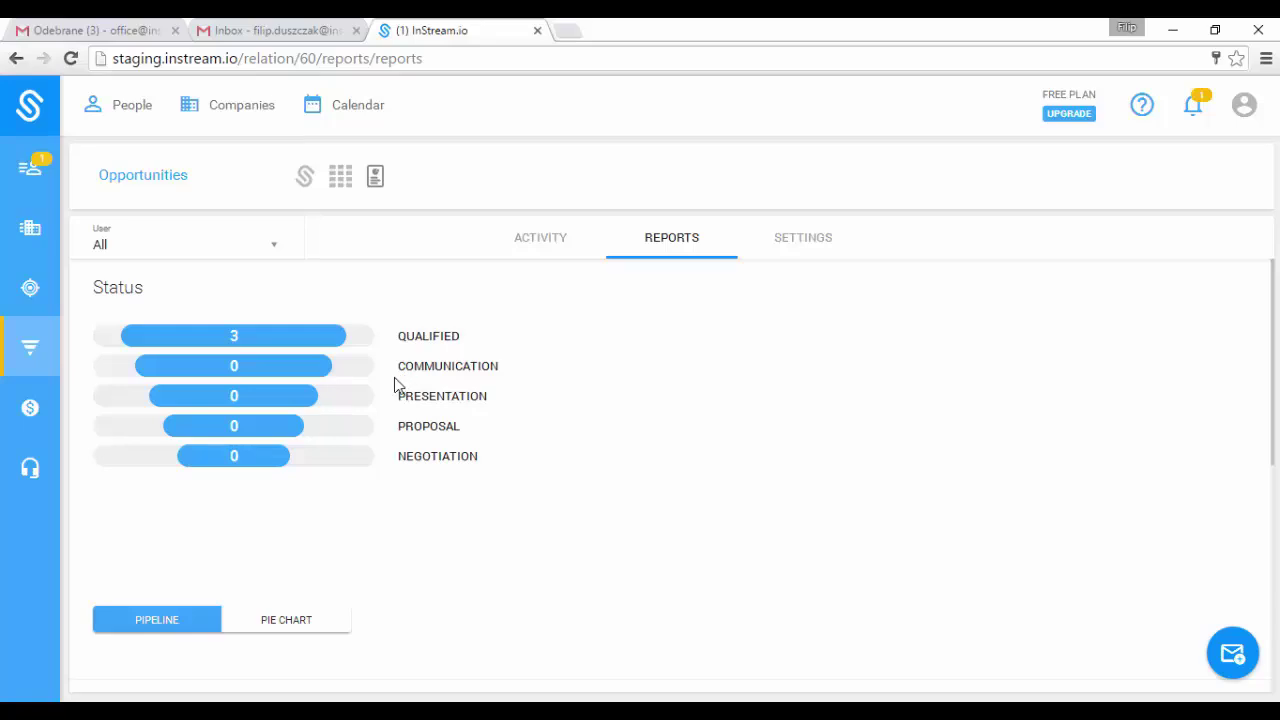
left_click(296, 626)
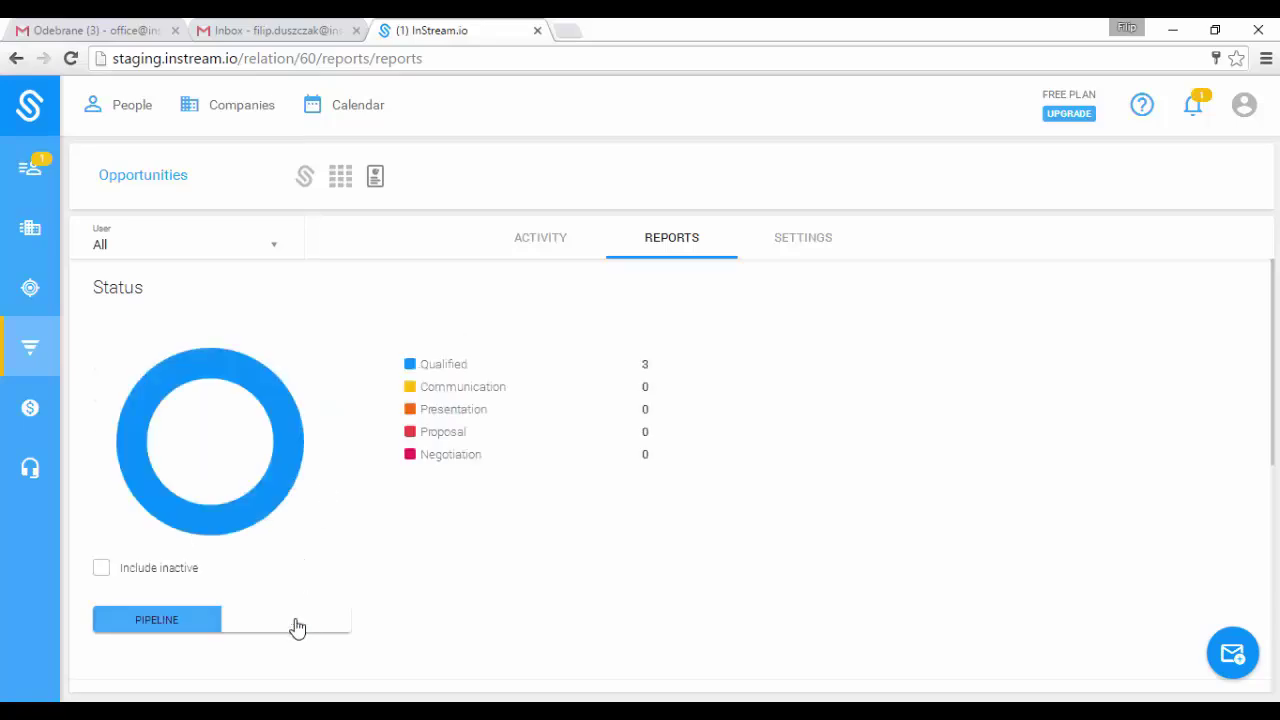
left_click(180, 630)
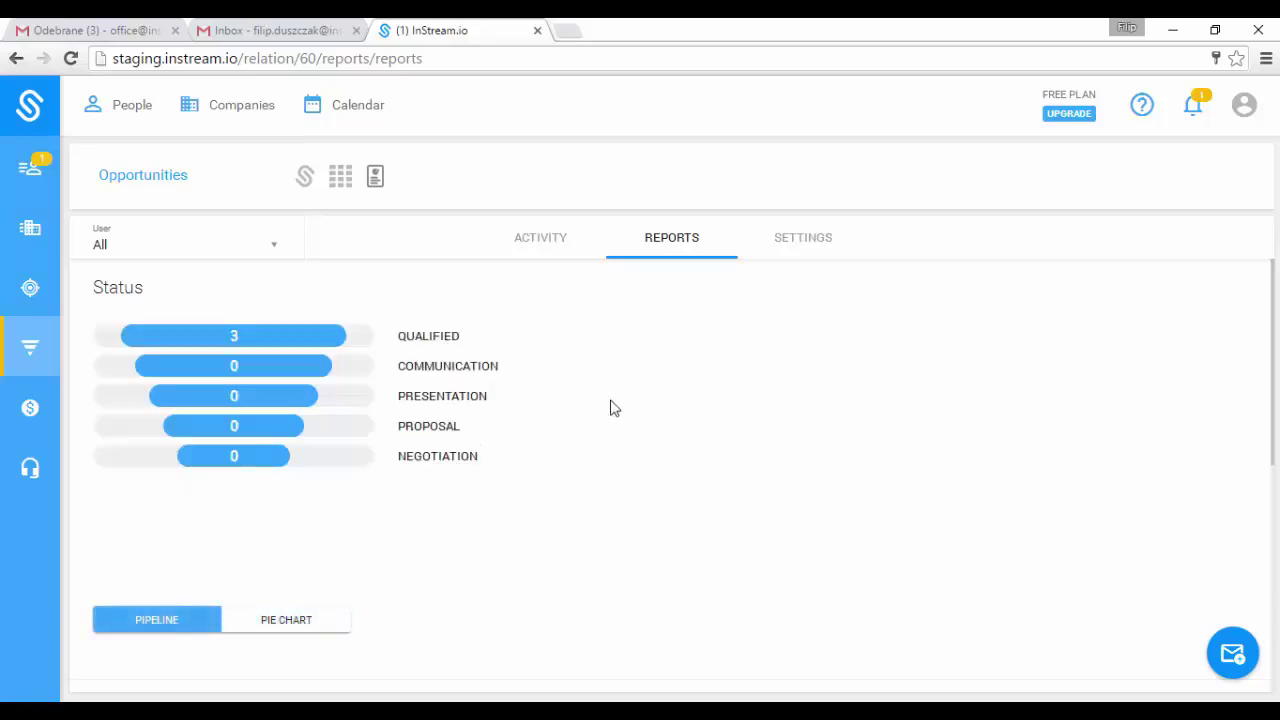
scroll(609, 408, "down", 3)
scroll(613, 406, "down", 2)
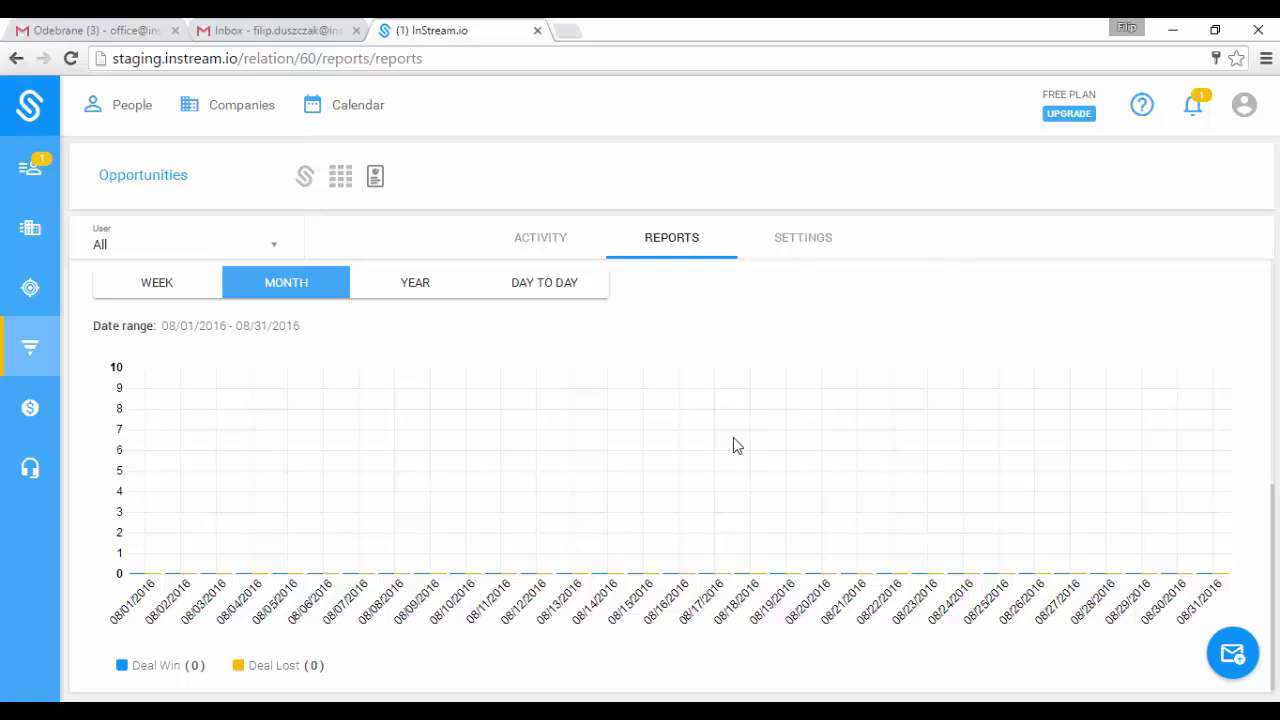
scroll(776, 389, "up", 2)
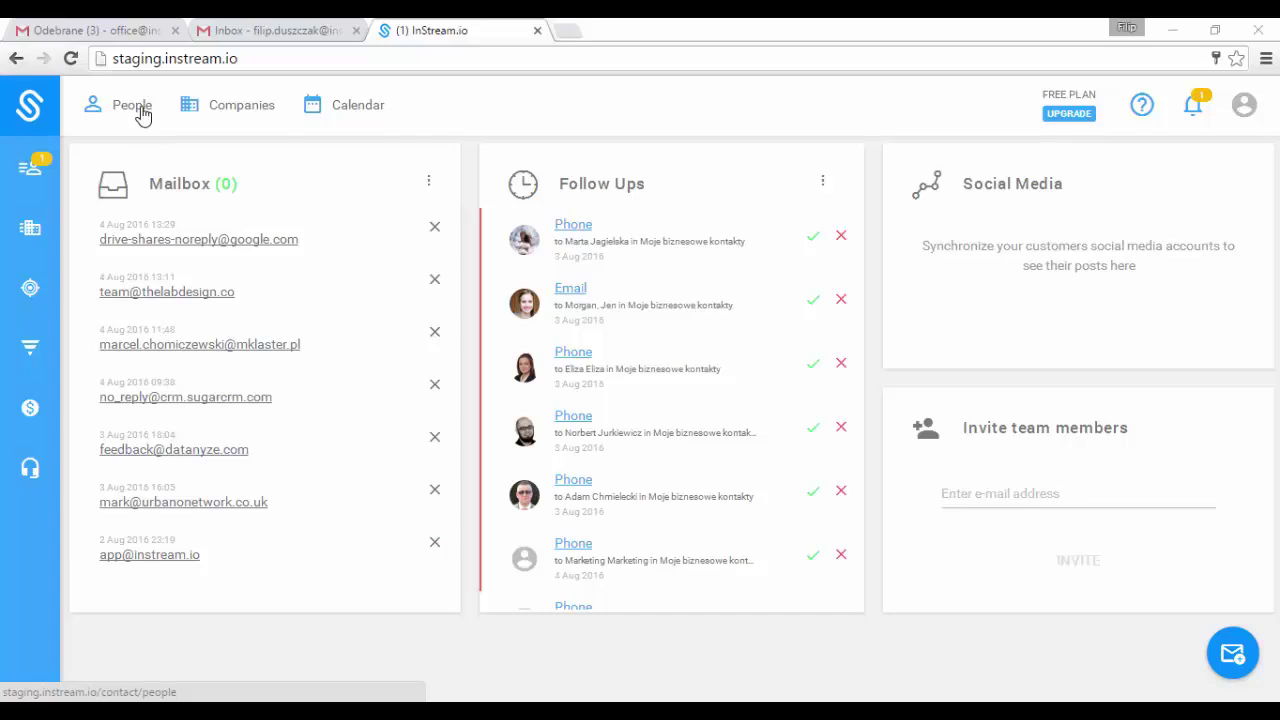
From the dashboard, look at the lists under Personal relations and Business relations and collapse both groups
left_click(30, 168)
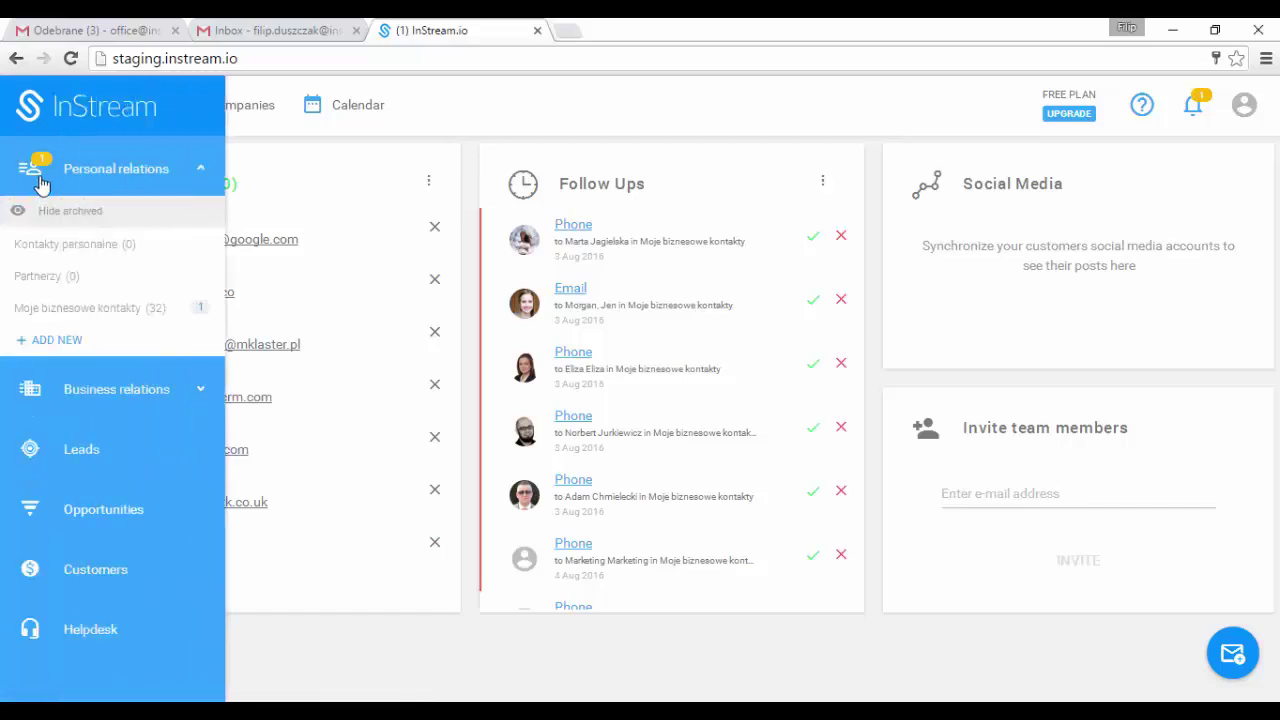
left_click(105, 172)
left_click(108, 232)
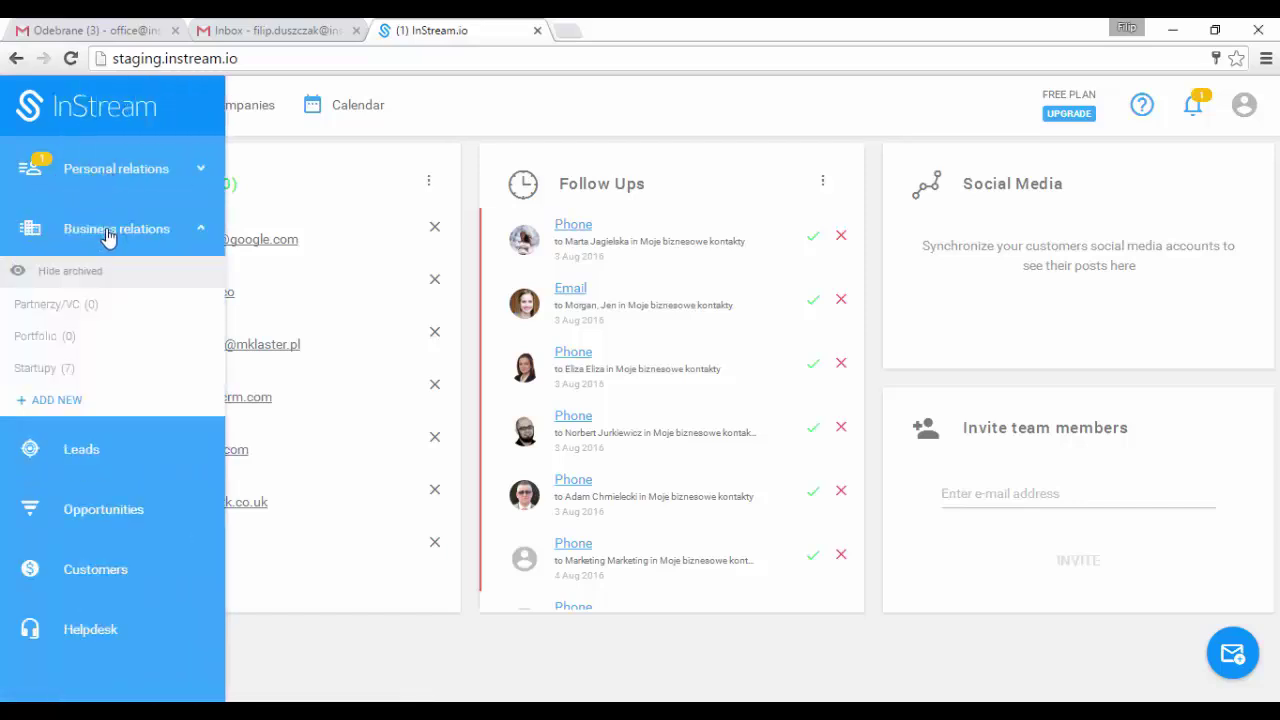
left_click(108, 236)
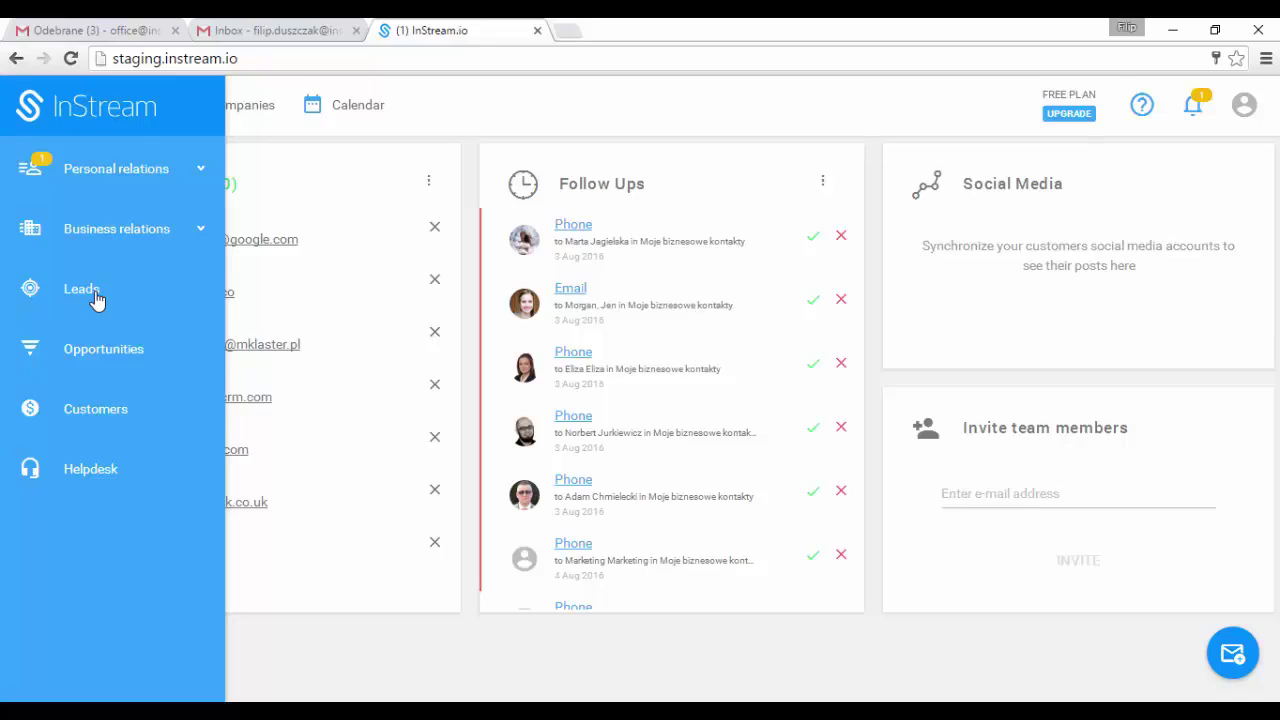